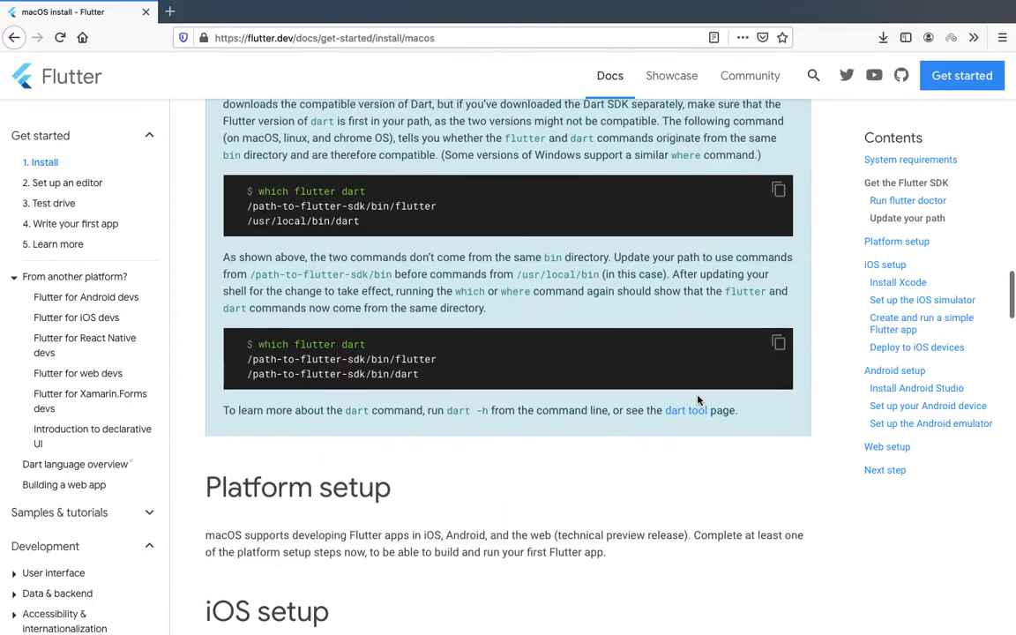
pyautogui.scroll(-10, 698, 401)
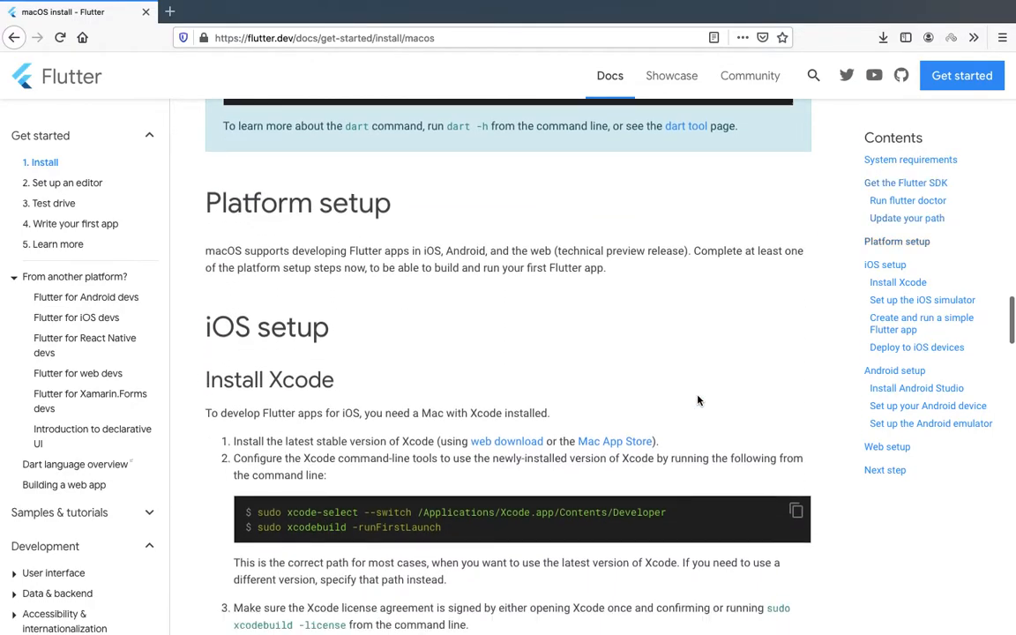
pyautogui.scroll(-11, 698, 401)
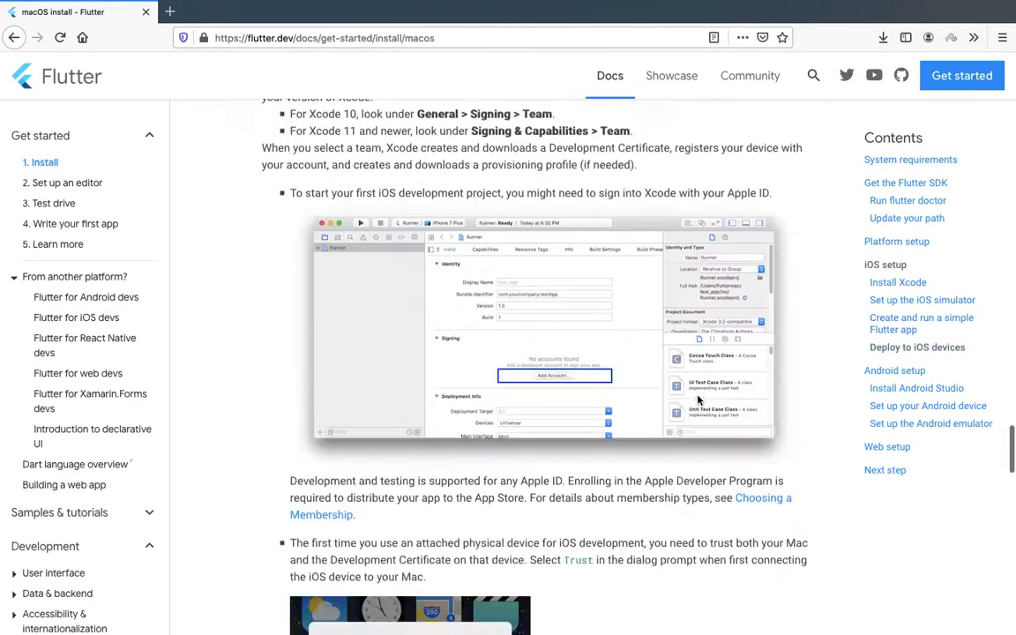
pyautogui.scroll(16, 697, 400)
pyautogui.scroll(12, 698, 400)
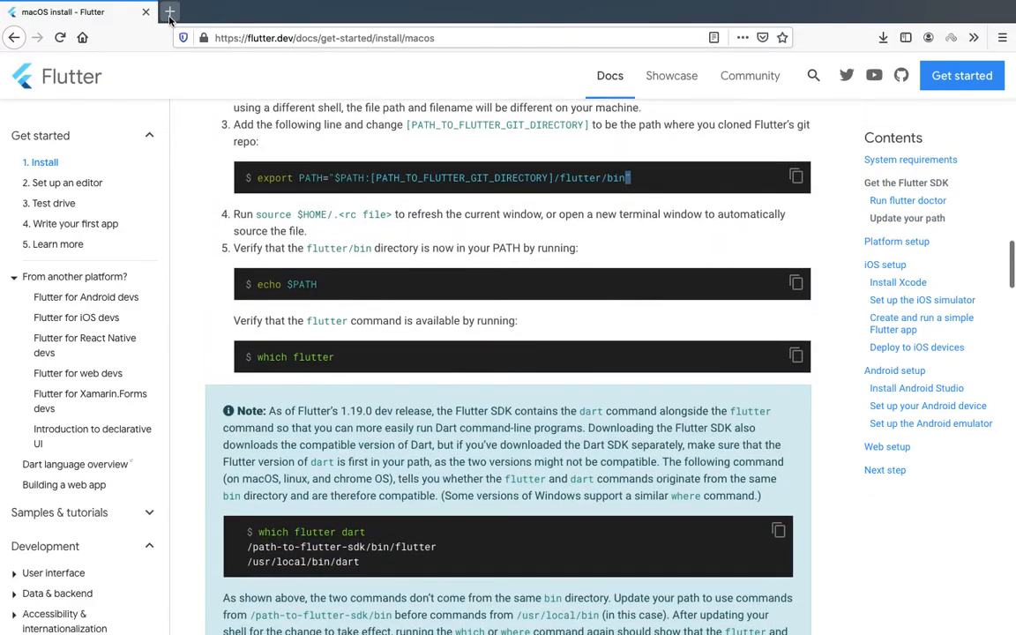
# Step: Search the web for "android studio" in a new browser tab and open the "Download Android Studio and SDK tools" result from Android Developers
pyautogui.press('super+t')
pyautogui.write('and')
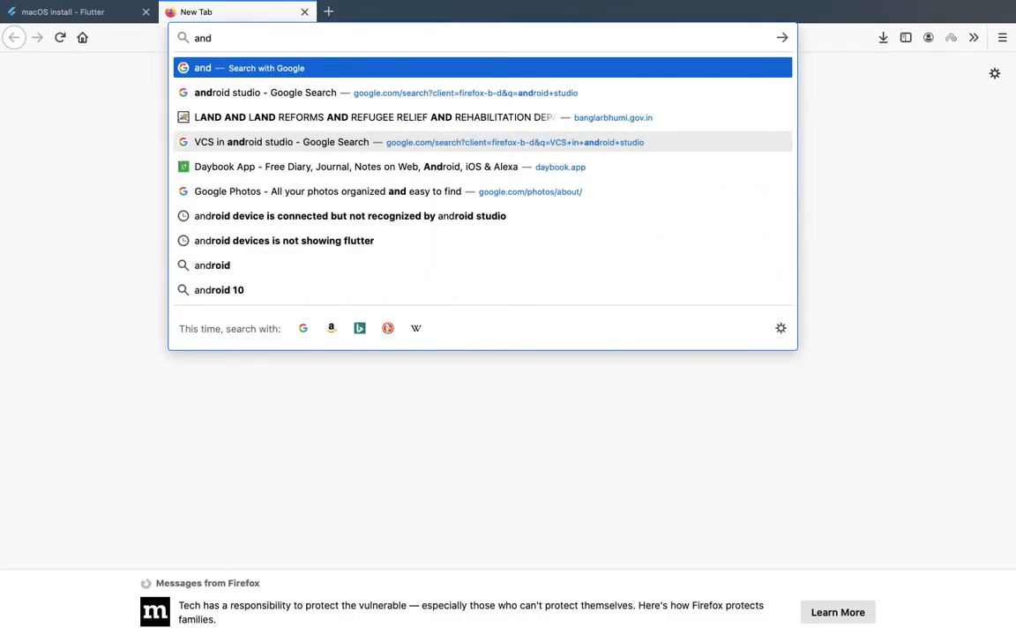
pyautogui.write('roid')
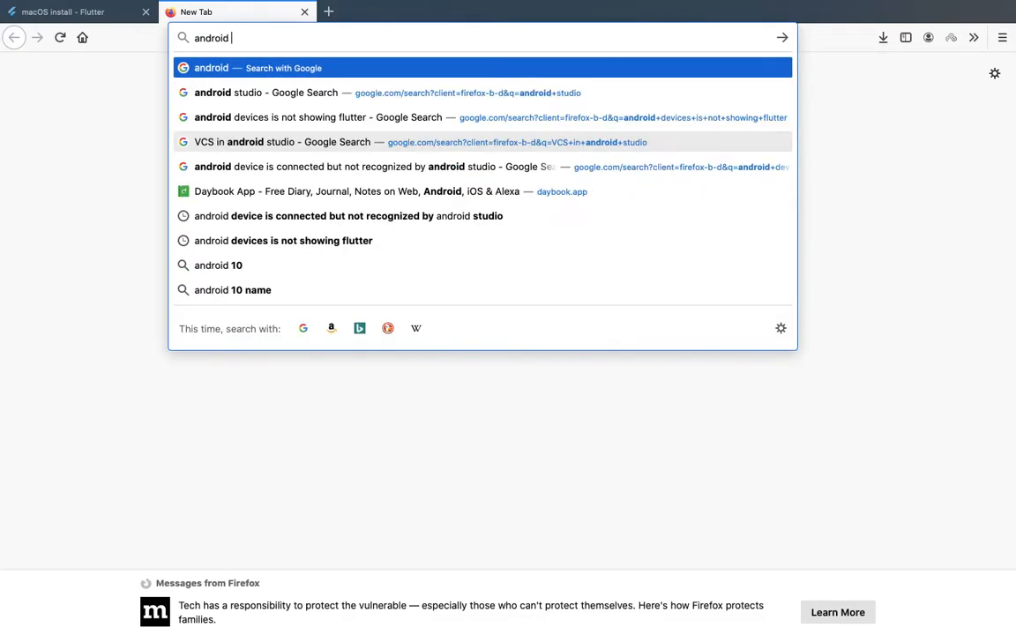
pyautogui.write(' studio')
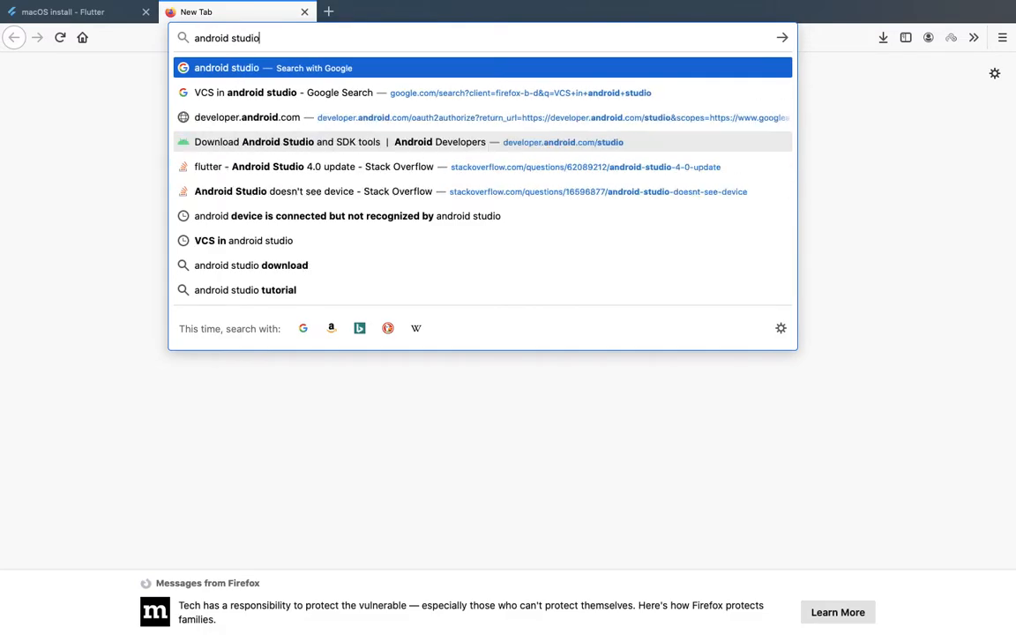
pyautogui.press('Return')
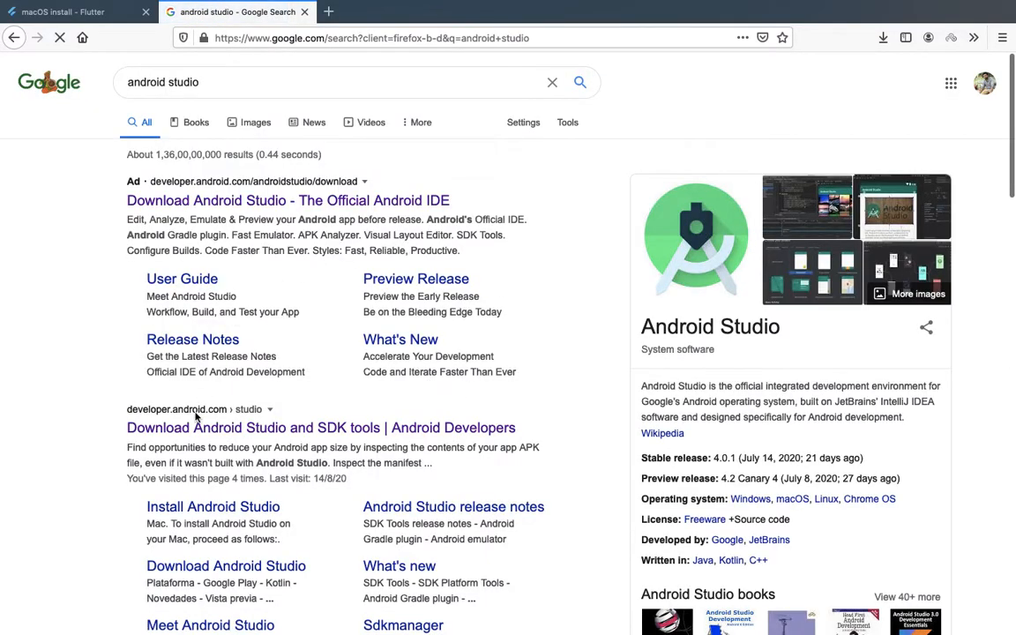
pyautogui.click(198, 430)
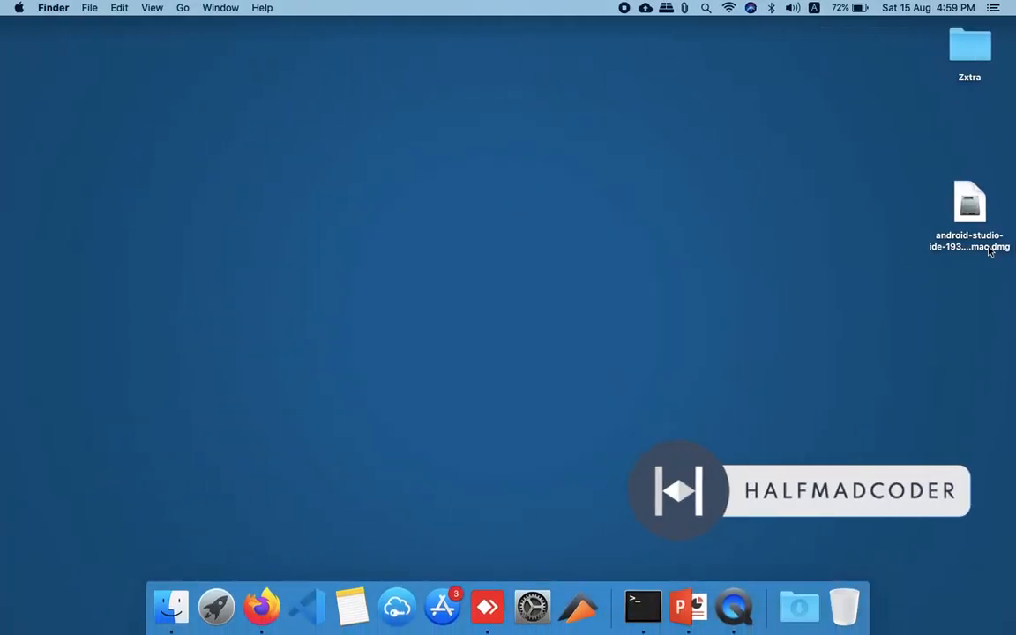
# Step: Open the downloaded Android Studio disk image on the desktop and copy Android Studio.app into the Applications folder
pyautogui.click(965, 222)
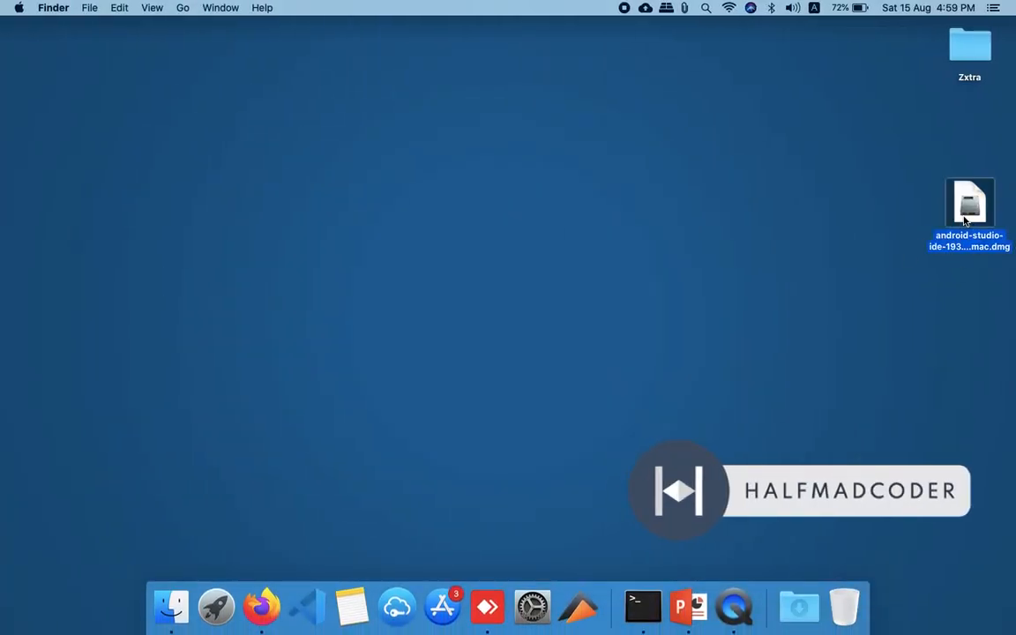
pyautogui.doubleClick(965, 222)
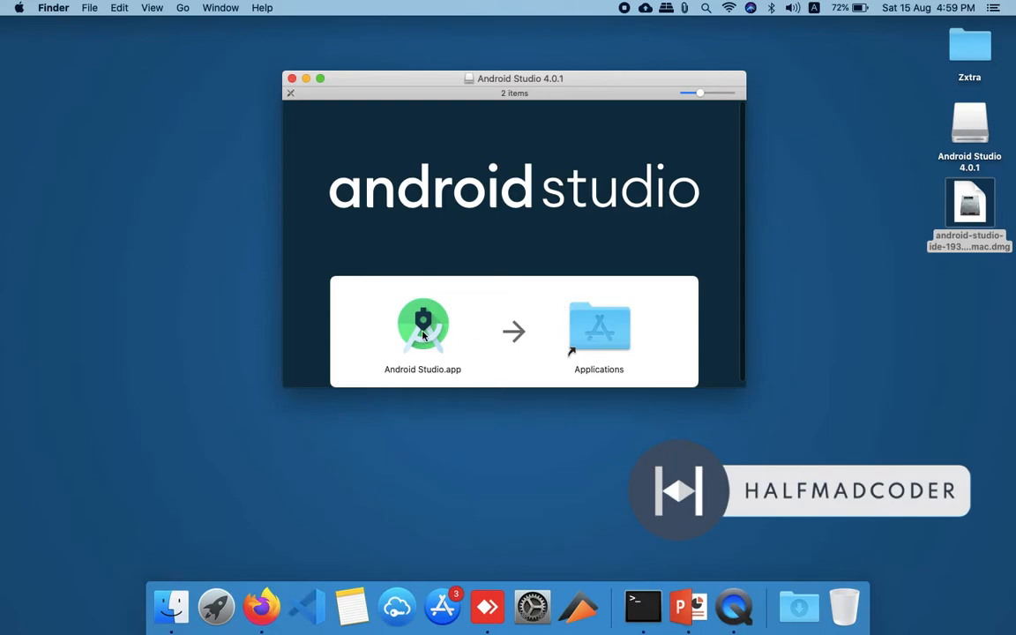
pyautogui.moveTo(423, 331); pyautogui.dragTo(597, 342)
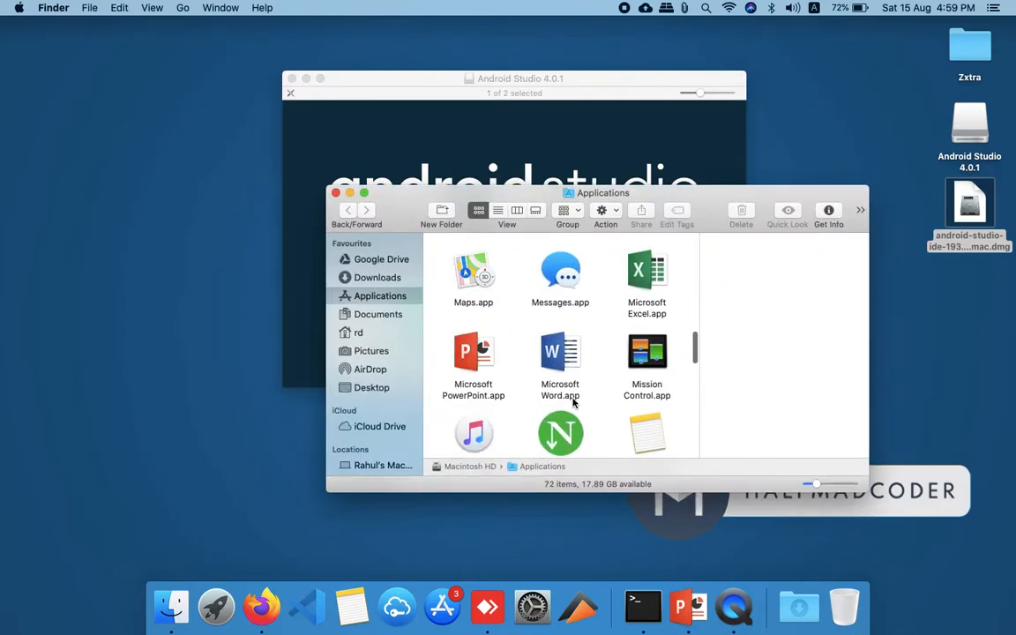
pyautogui.scroll(-15, 573, 402)
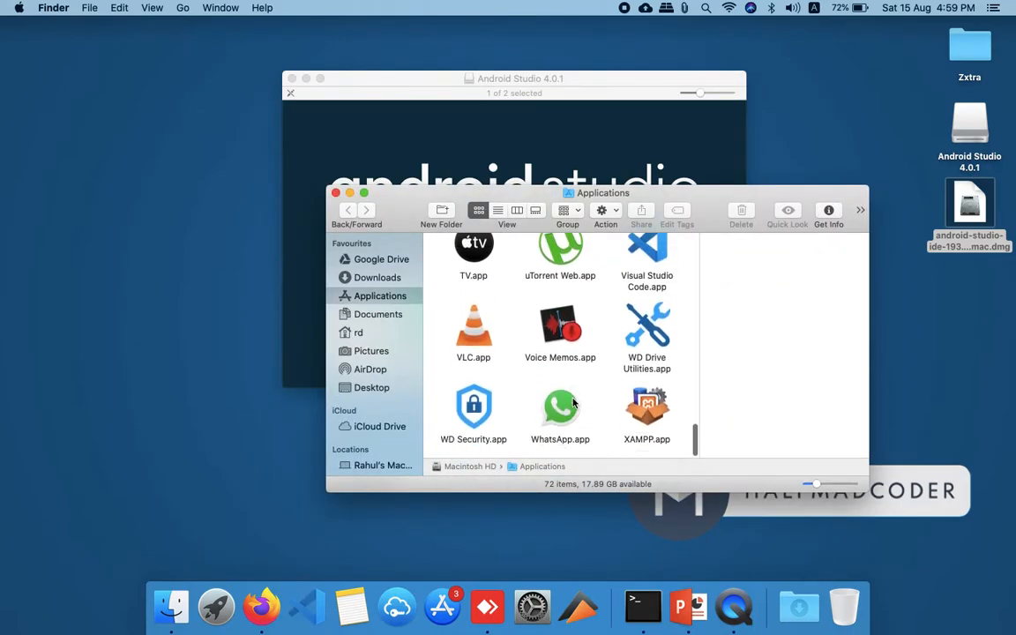
pyautogui.moveTo(574, 402); pyautogui.dragTo(573, 402)
pyautogui.scroll(10, 565, 411)
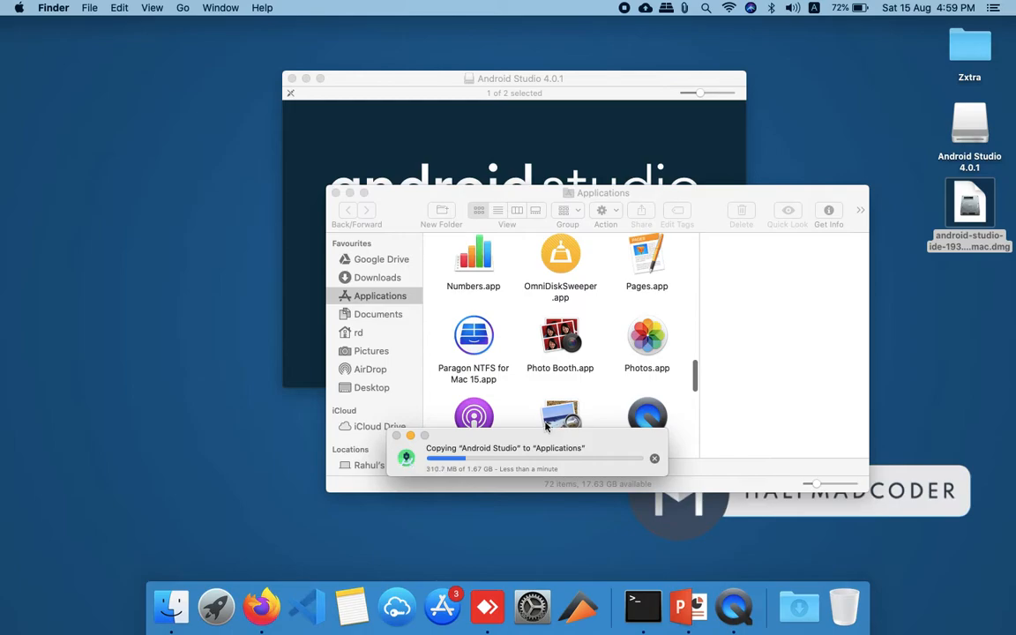
pyautogui.moveTo(527, 436); pyautogui.dragTo(562, 315)
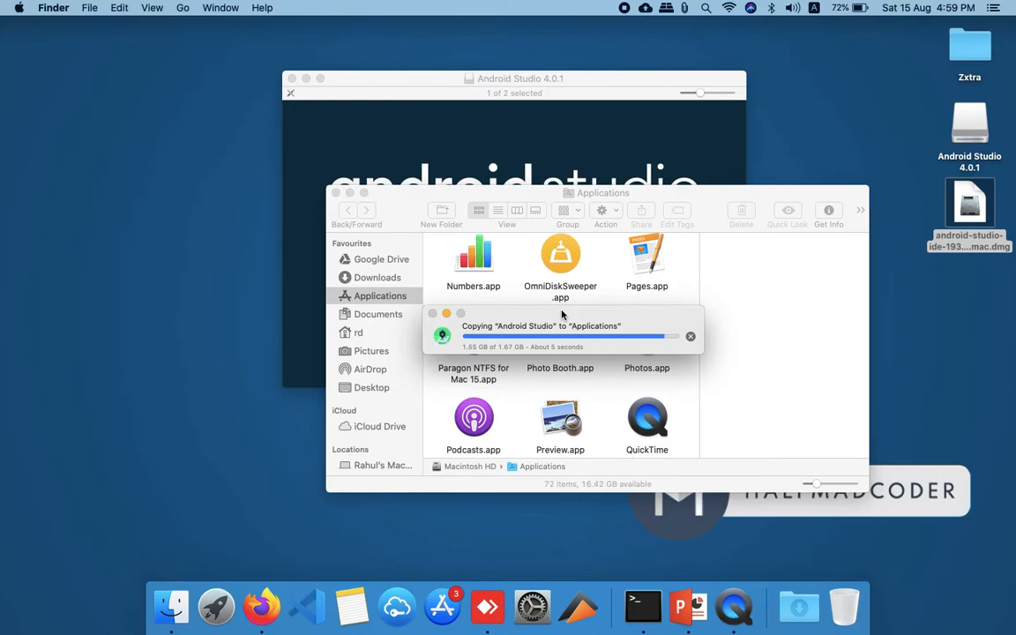
# Step: Find Android Studio.app in the Applications folder and launch it
pyautogui.scroll(10, 589, 415)
pyautogui.scroll(15, 592, 415)
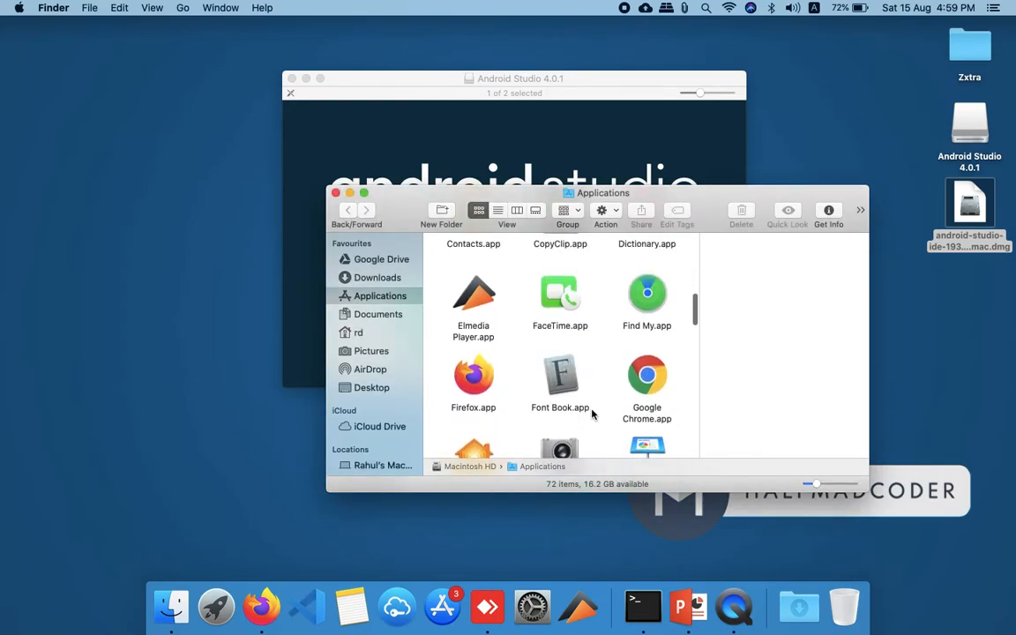
pyautogui.scroll(3, 592, 415)
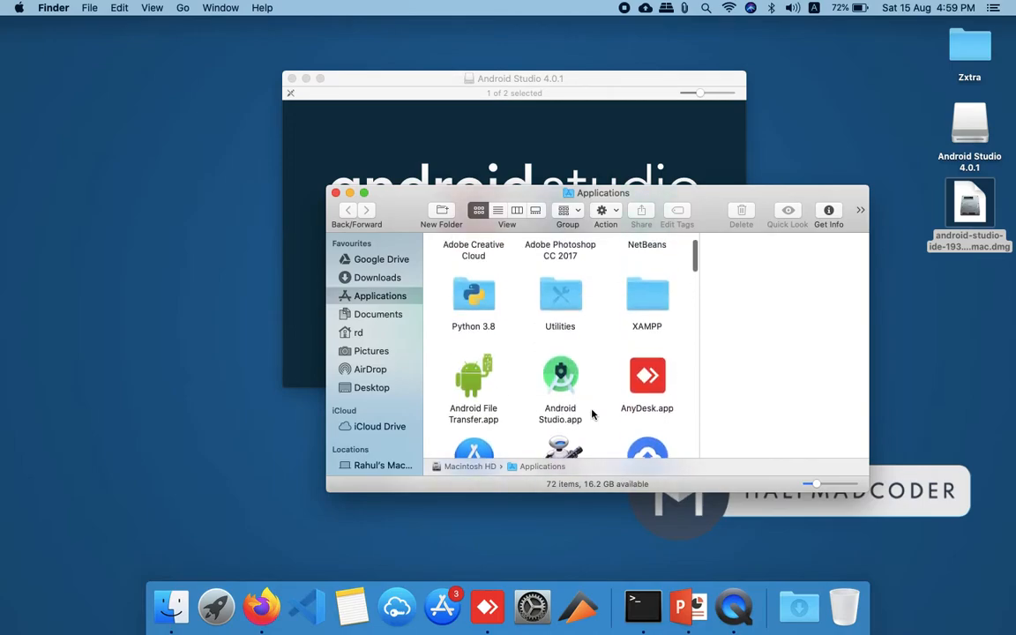
pyautogui.doubleClick(569, 389)
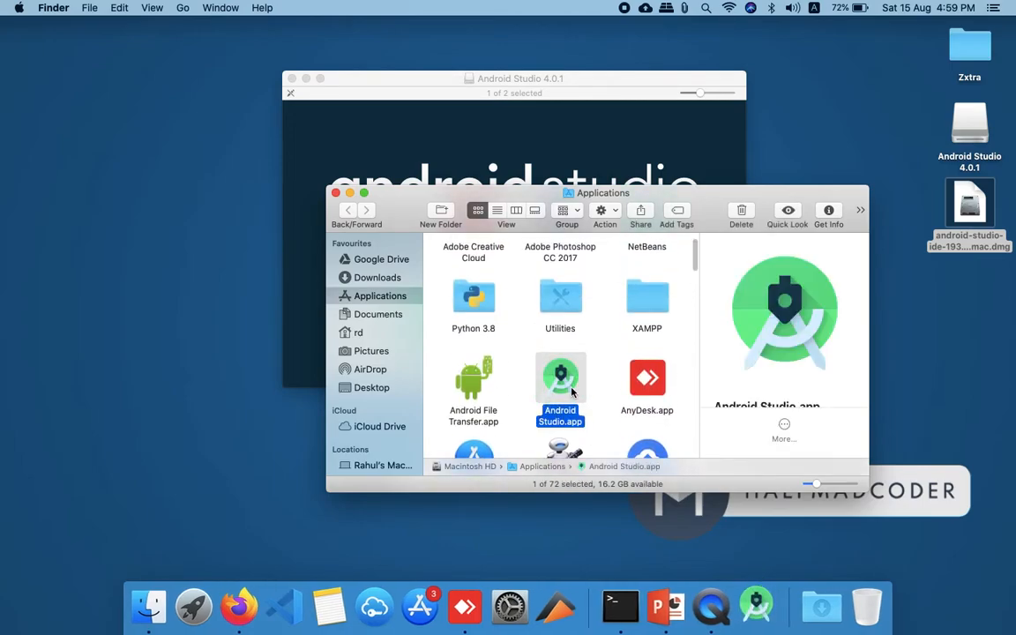
# Step: Close the Applications and disk image windows and approve opening Android Studio.app as an internet download
pyautogui.click(336, 193)
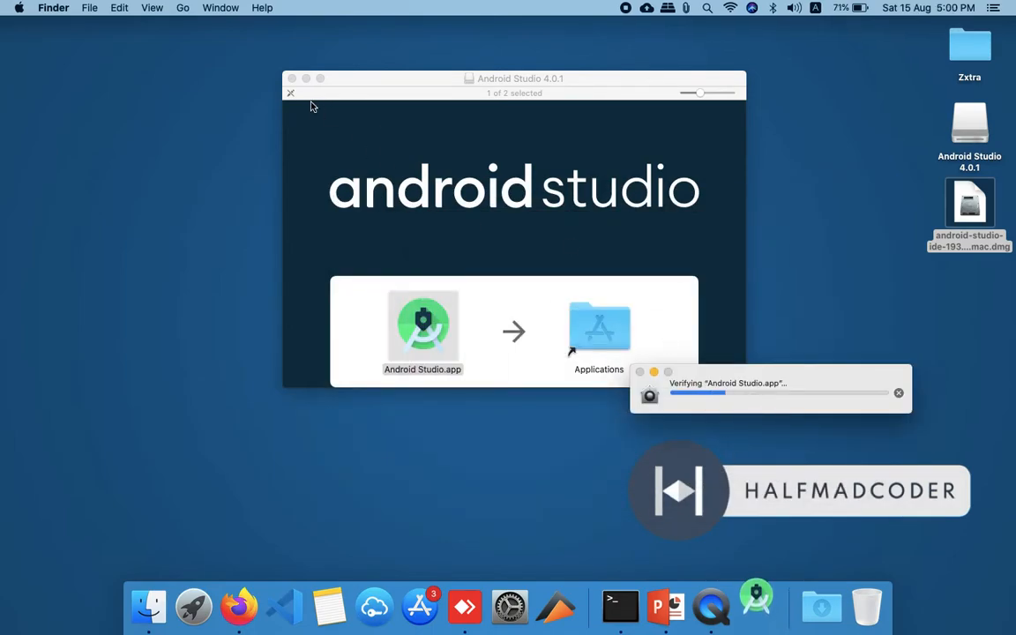
pyautogui.click(292, 80)
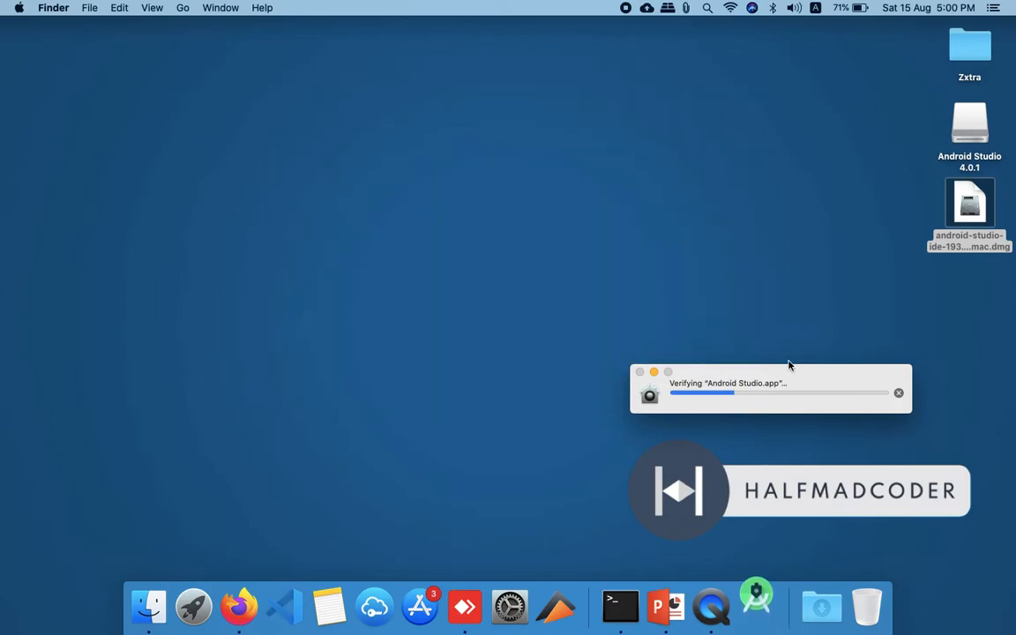
pyautogui.moveTo(800, 389); pyautogui.dragTo(508, 227)
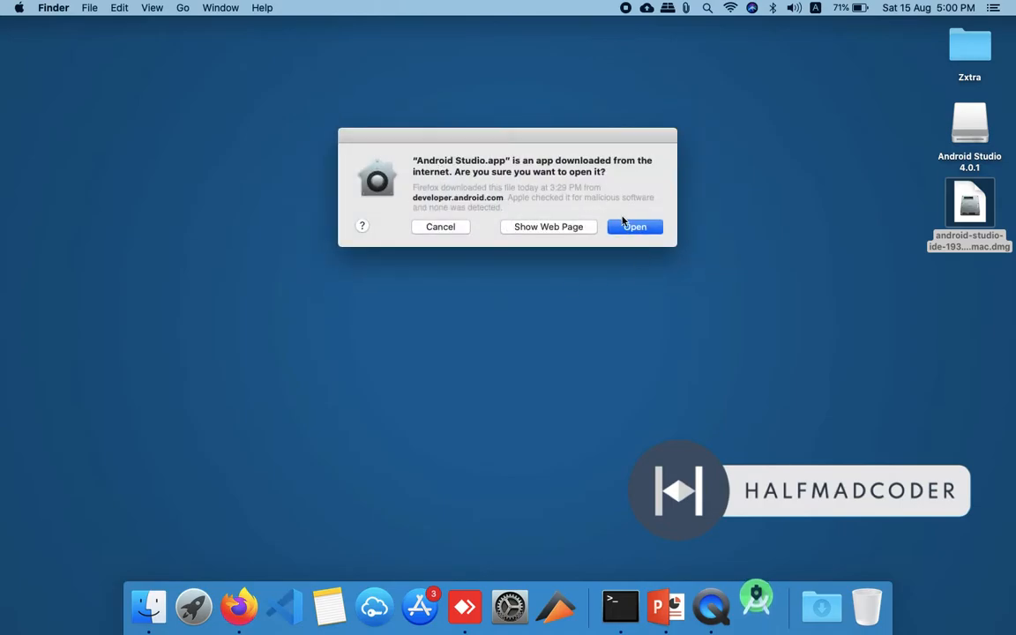
pyautogui.click(628, 228)
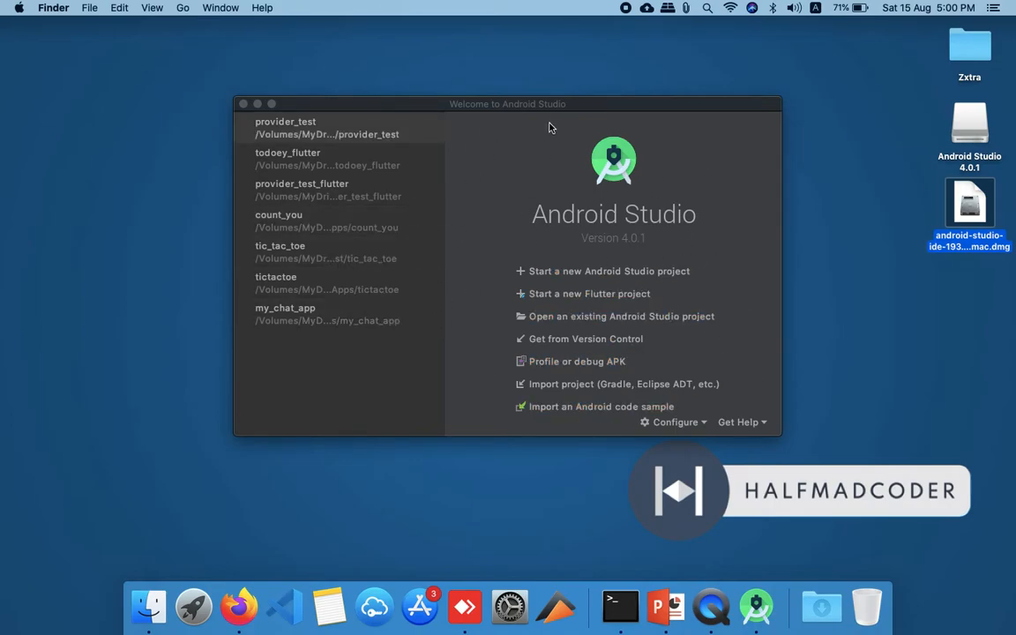
# Step: Open the plugin preferences from the Android Studio welcome window
pyautogui.moveTo(572, 110); pyautogui.dragTo(525, 80)
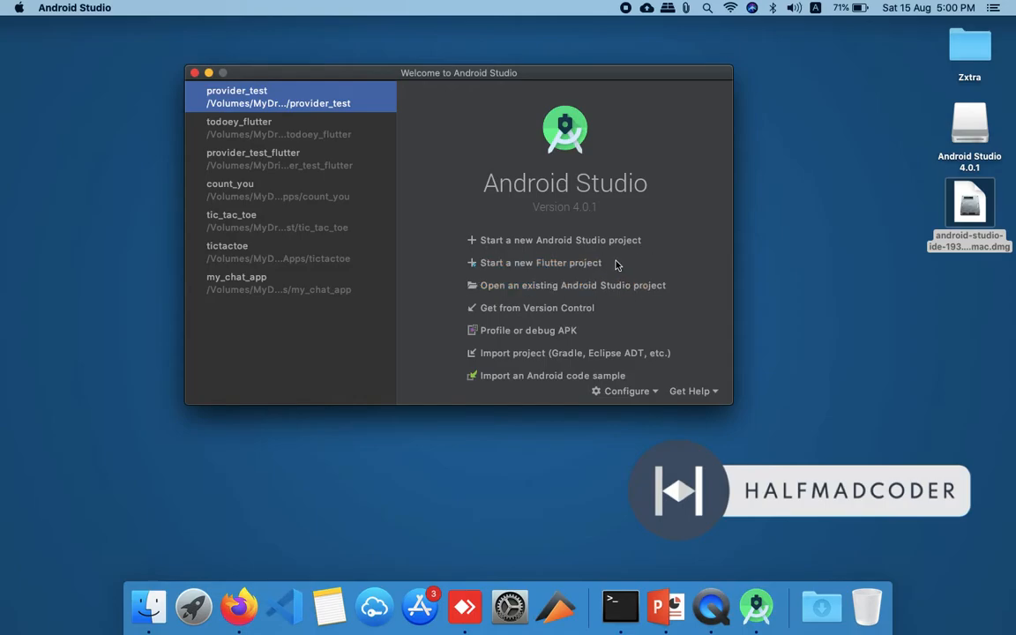
pyautogui.click(653, 401)
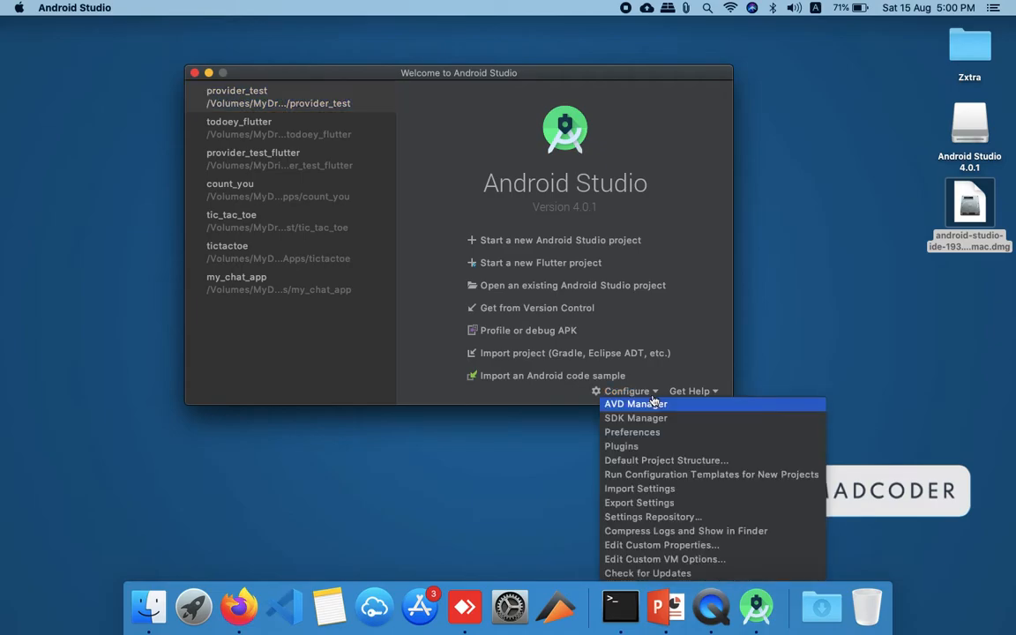
pyautogui.click(654, 430)
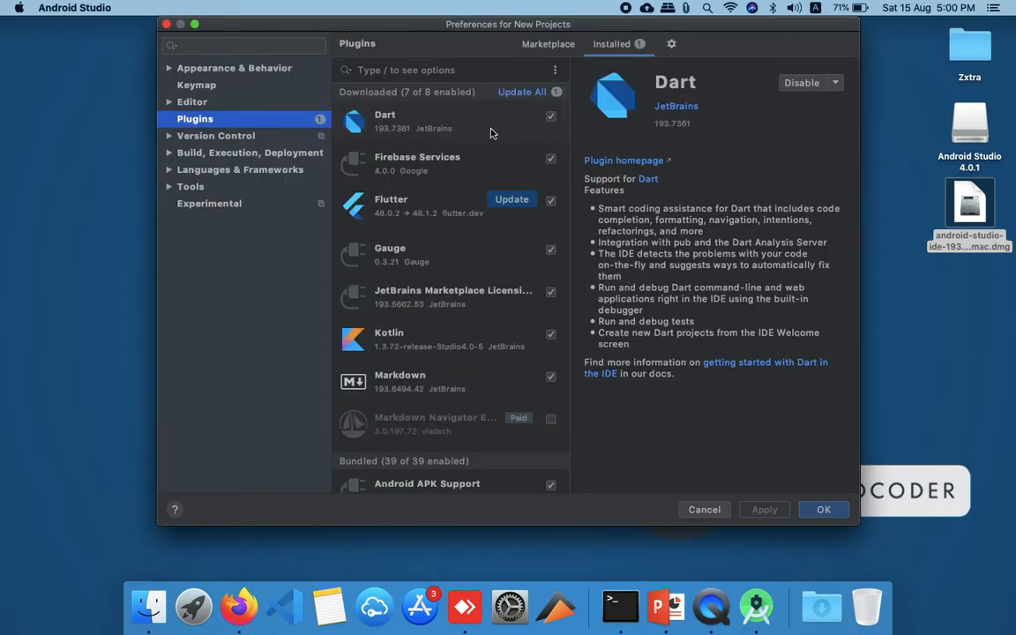
# Step: Uninstall the installed Flutter plugin and confirm its removal
pyautogui.click(483, 217)
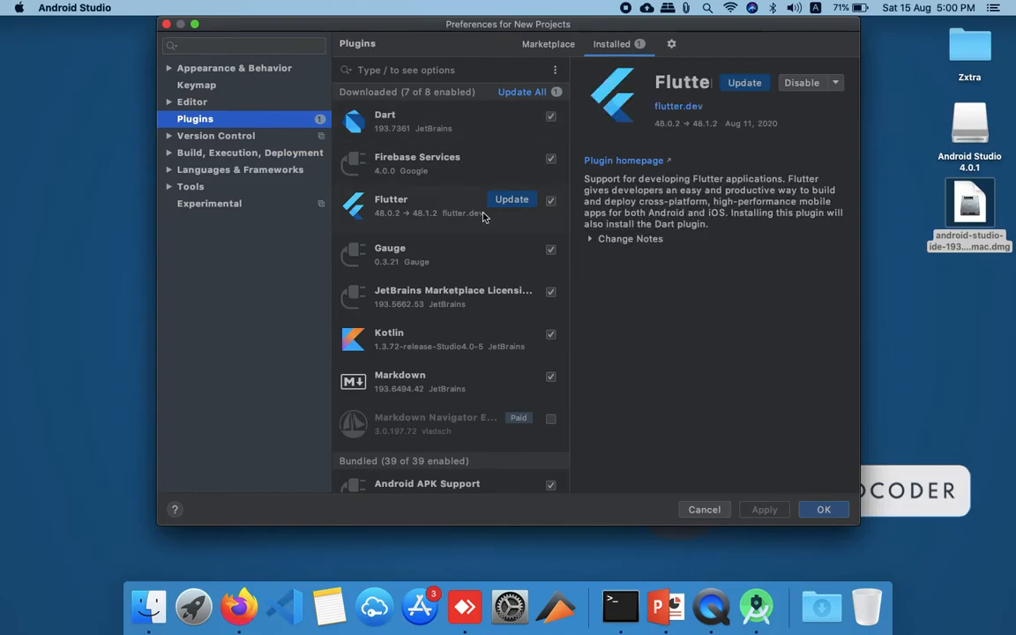
pyautogui.click(836, 83)
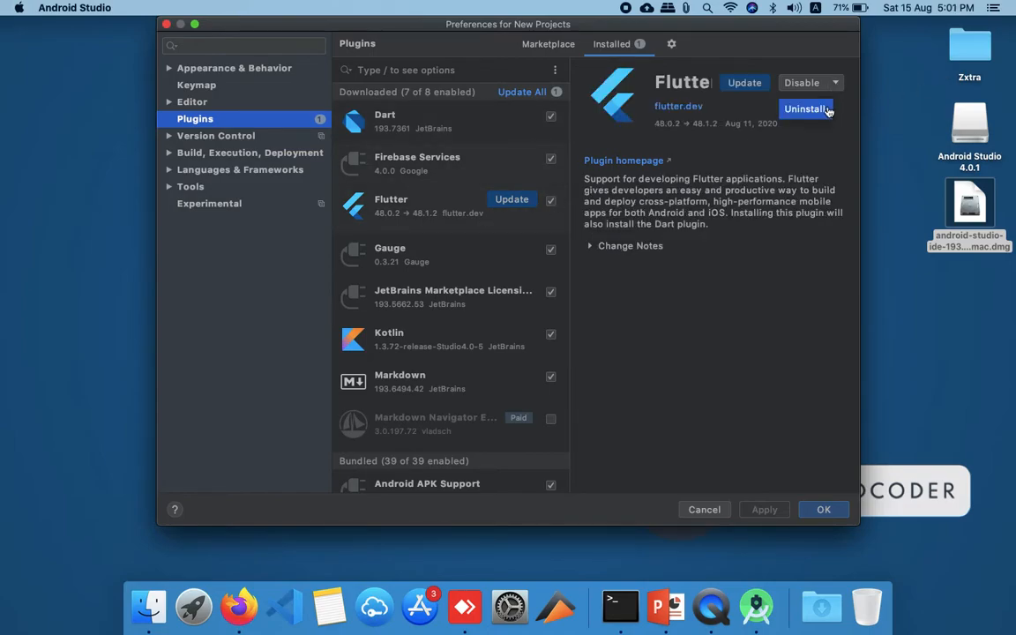
pyautogui.click(828, 109)
pyautogui.click(612, 108)
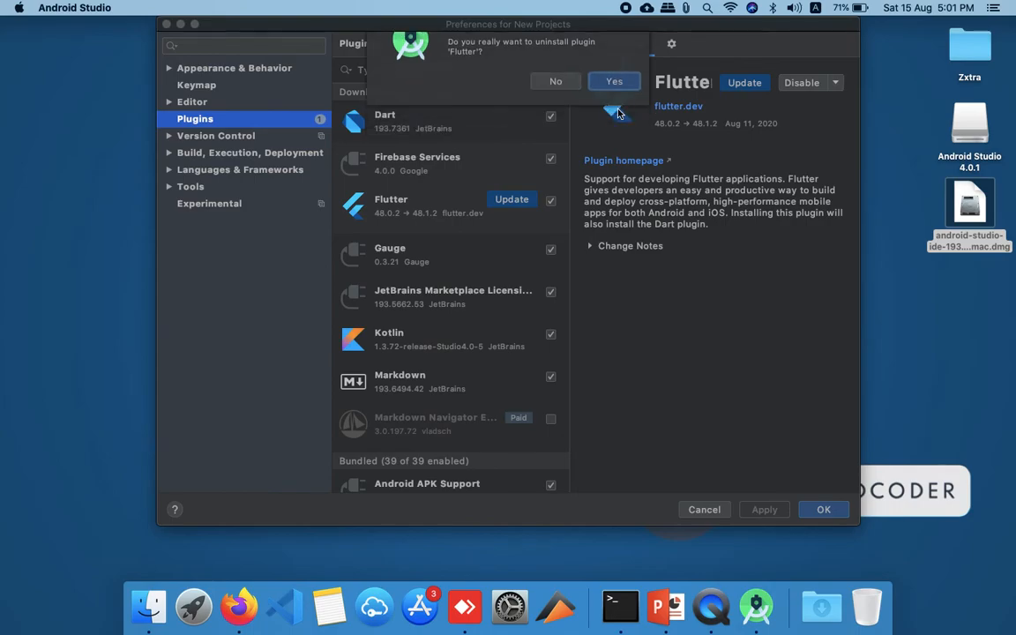
# Step: Uninstall the Dart plugin despite its dependent plugins and restart Android Studio to apply the plugin changes
pyautogui.click(506, 126)
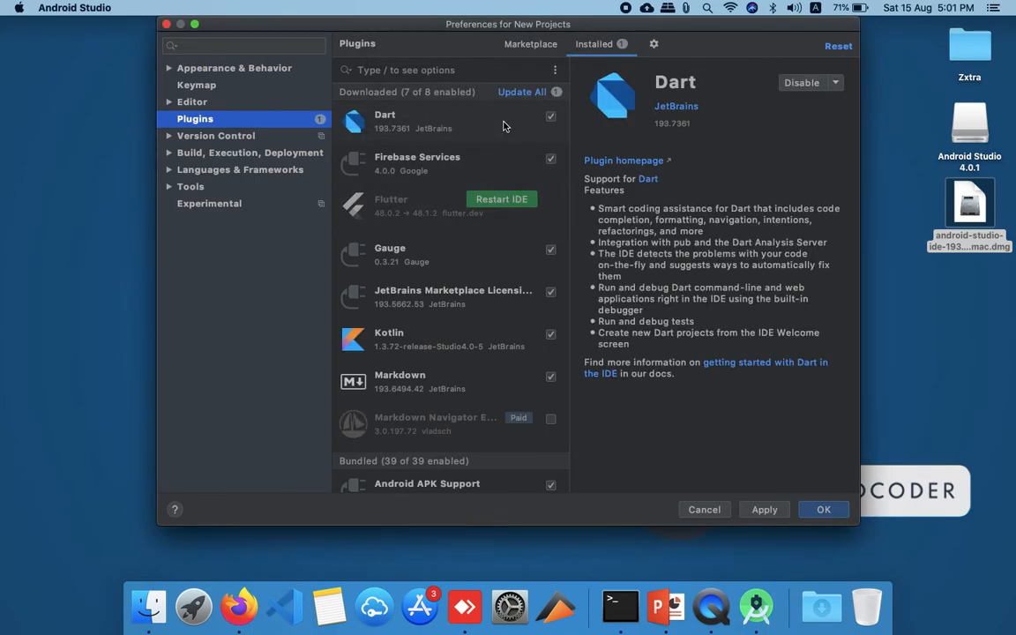
pyautogui.click(836, 83)
pyautogui.click(822, 110)
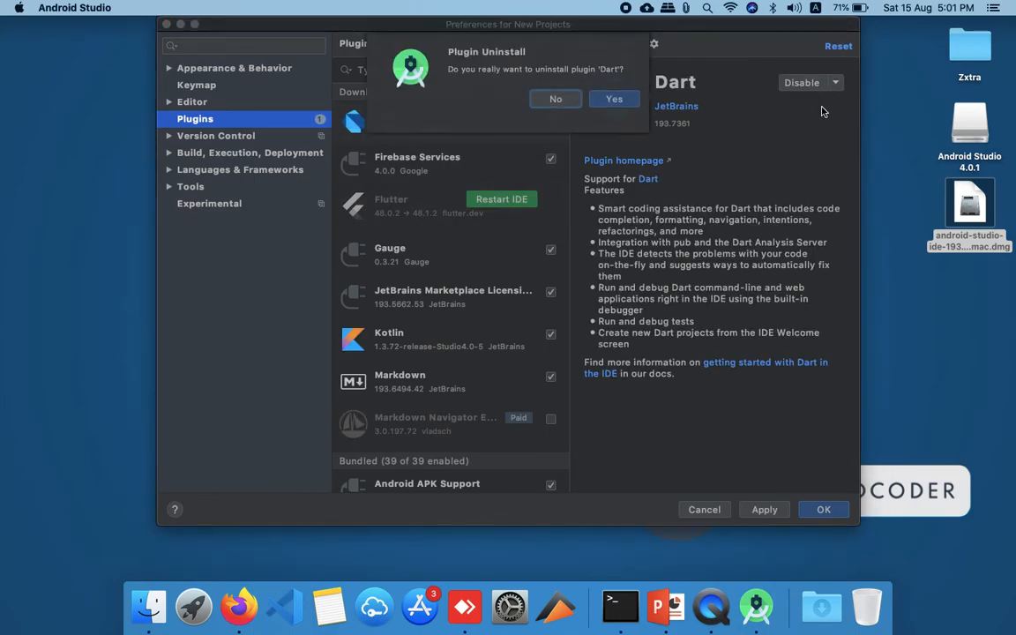
pyautogui.click(627, 100)
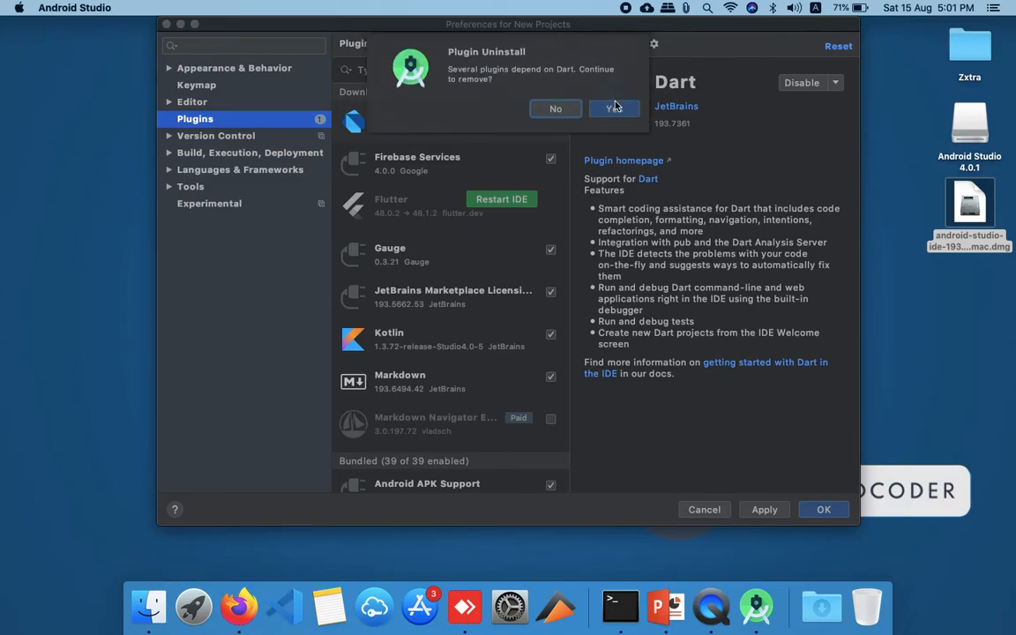
pyautogui.click(609, 107)
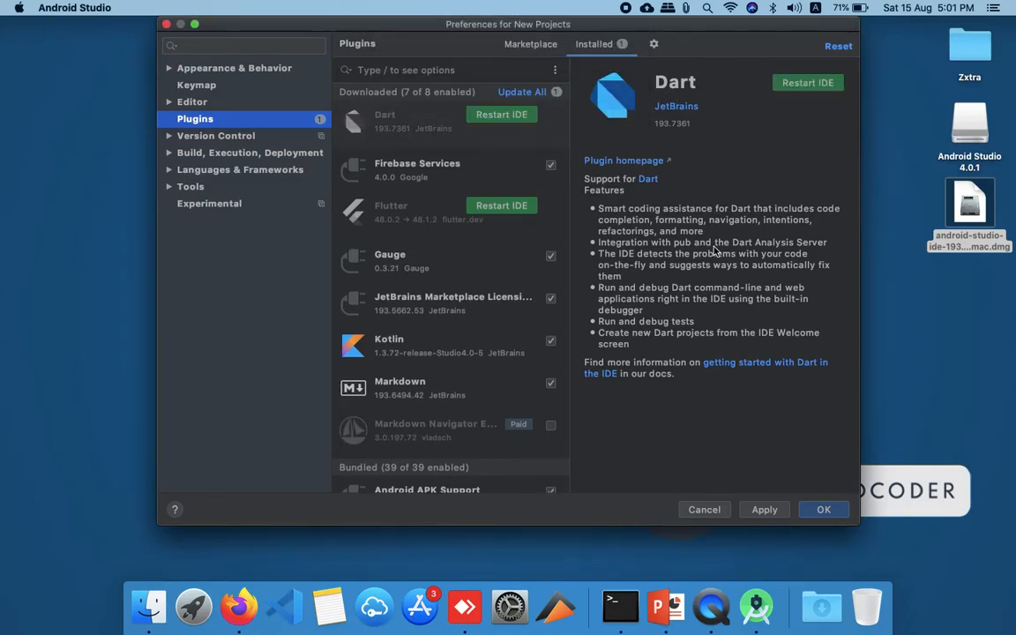
pyautogui.click(822, 80)
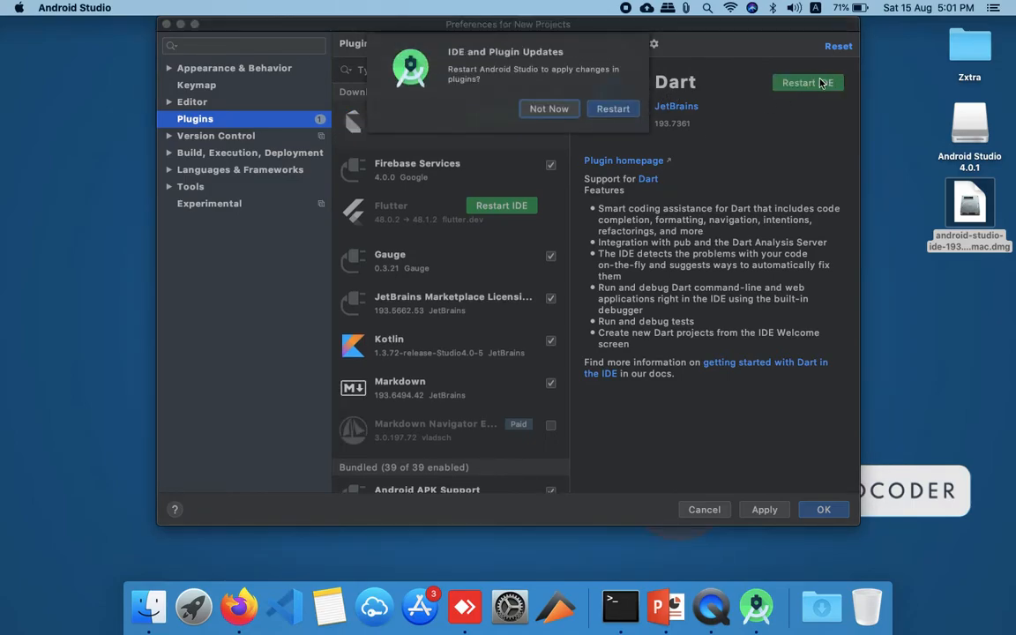
pyautogui.click(610, 108)
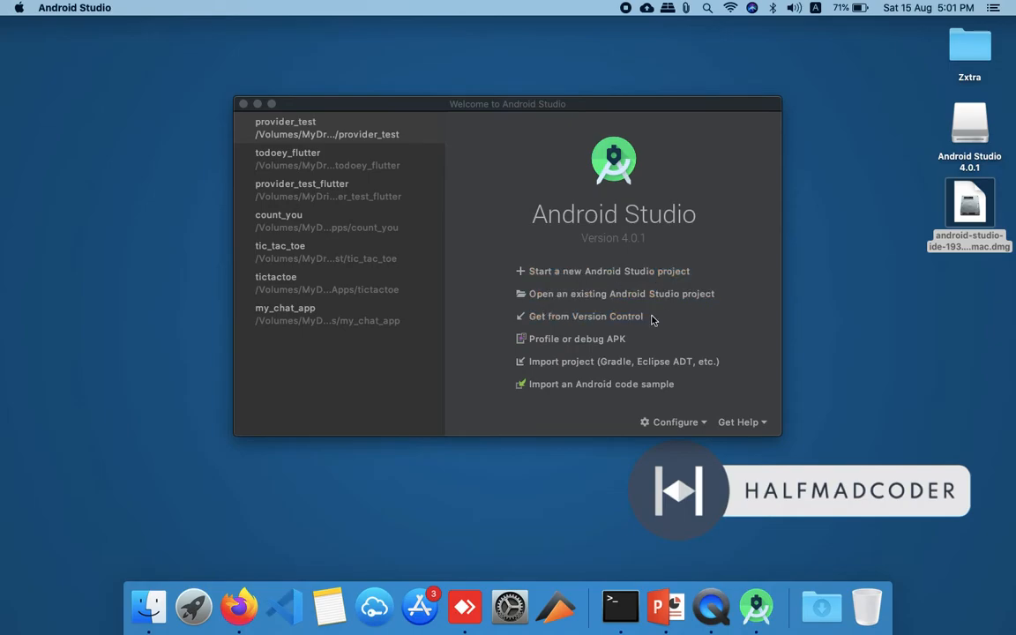
# Step: Reopen the plugin preferences from the welcome window after the restart
pyautogui.click(689, 429)
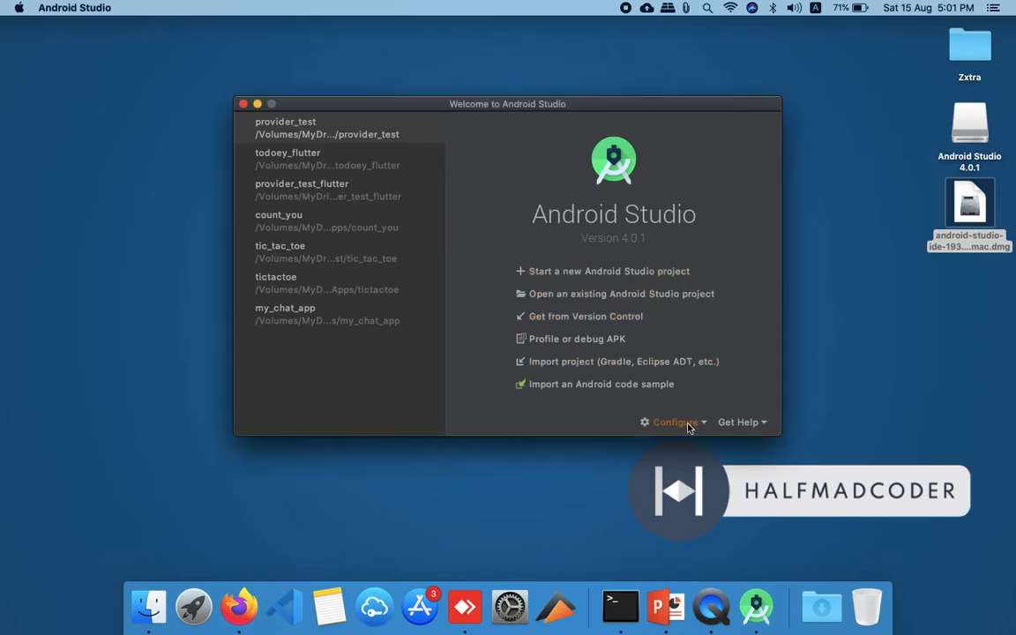
pyautogui.click(688, 434)
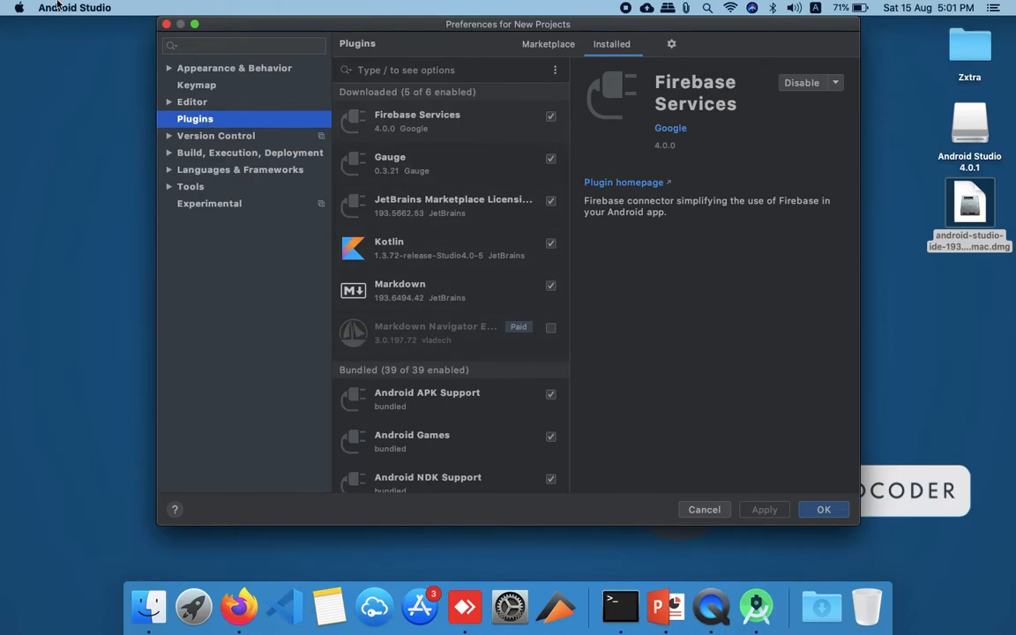
pyautogui.click(88, 7)
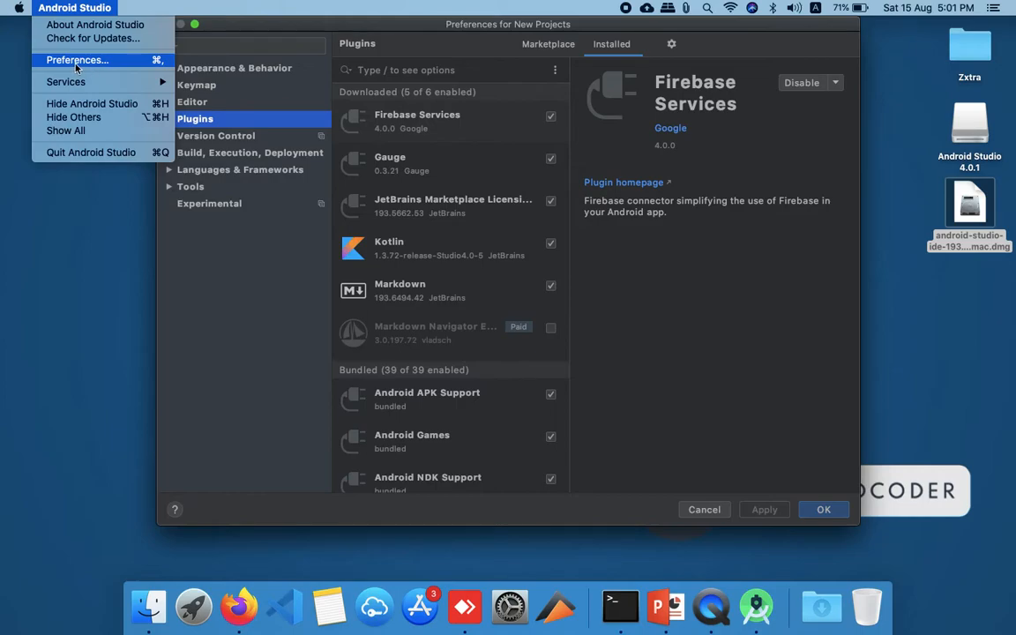
pyautogui.click(71, 5)
pyautogui.click(71, 6)
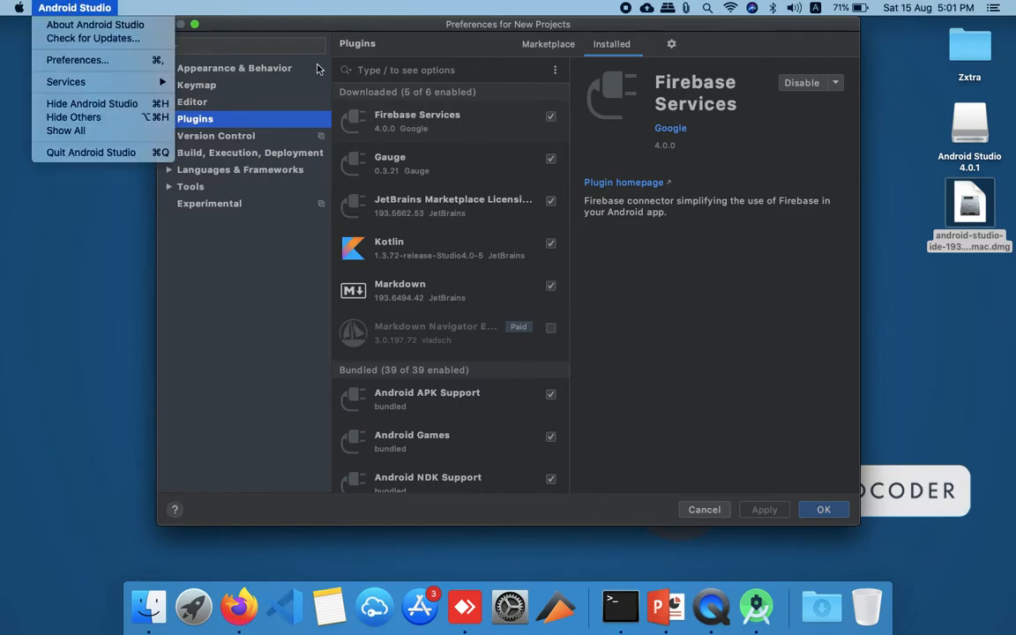
pyautogui.click(377, 71)
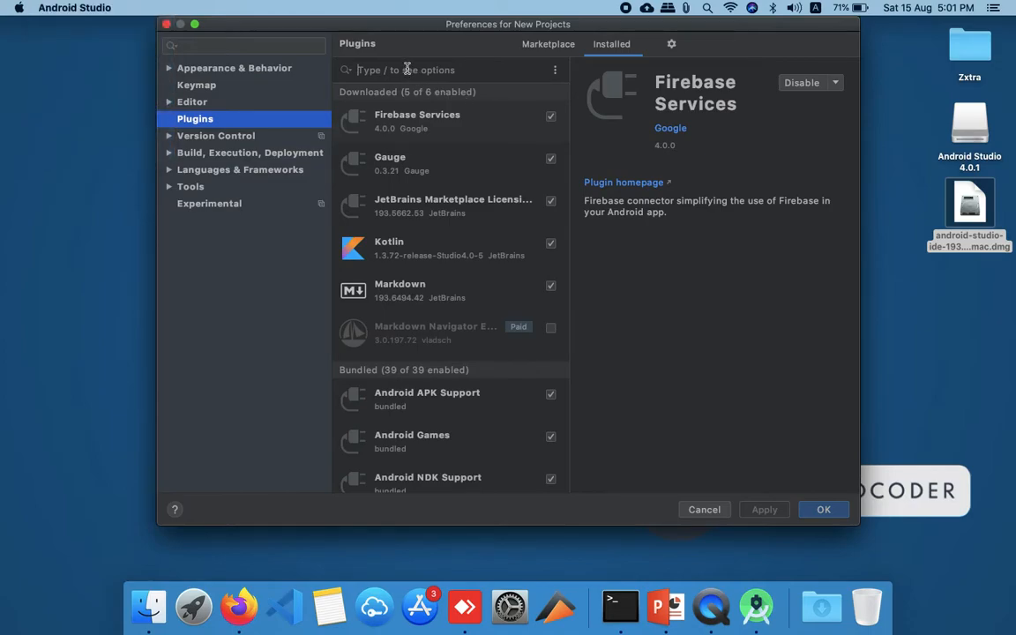
# Step: Search the plugin marketplace for flutter and open the details of the Flutter plugin
pyautogui.click(556, 45)
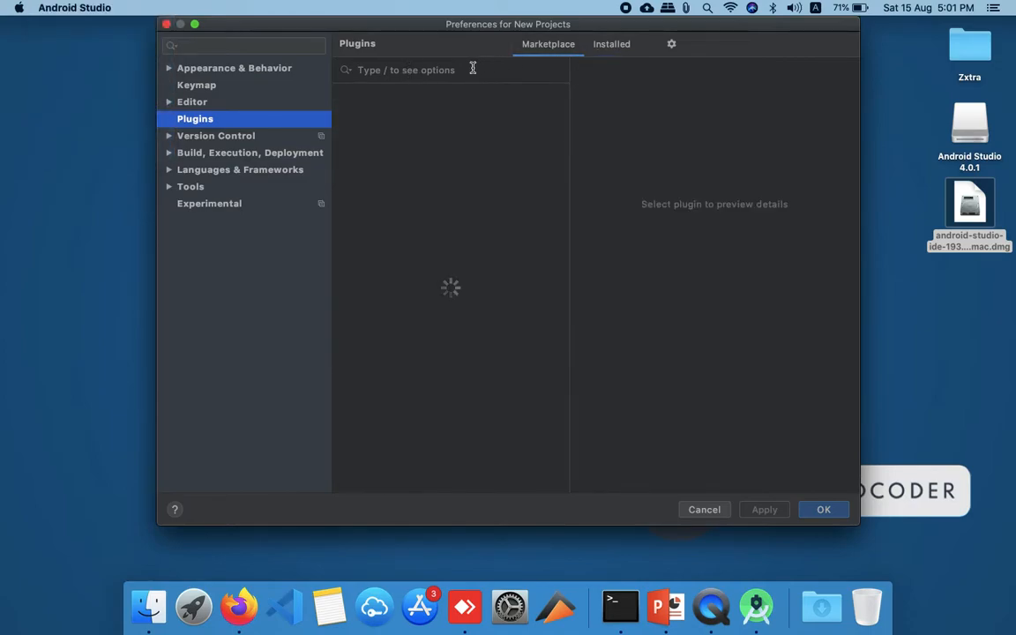
pyautogui.write('flutter')
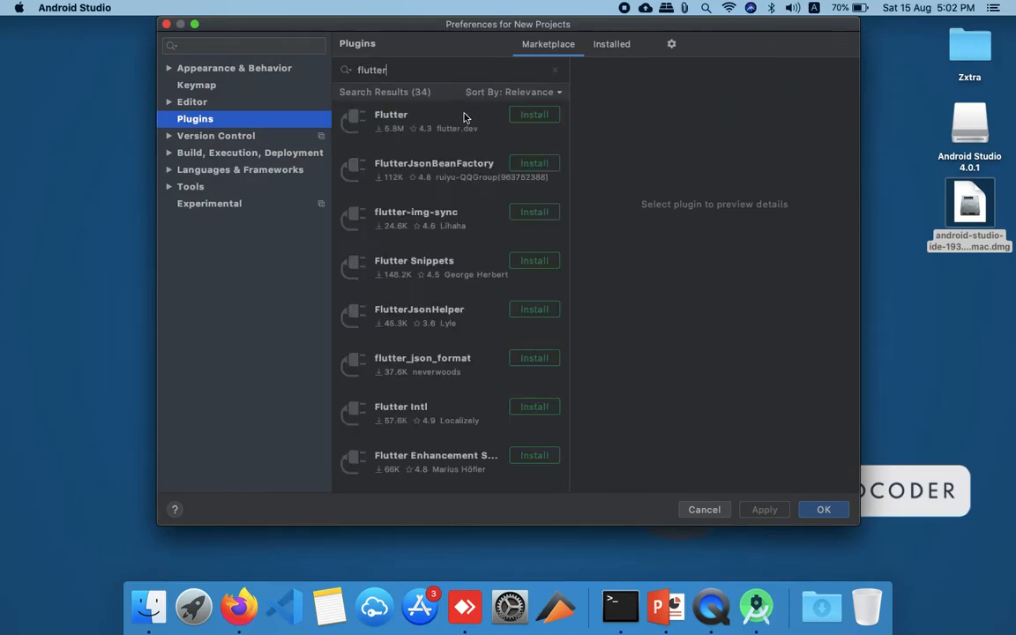
pyautogui.click(464, 117)
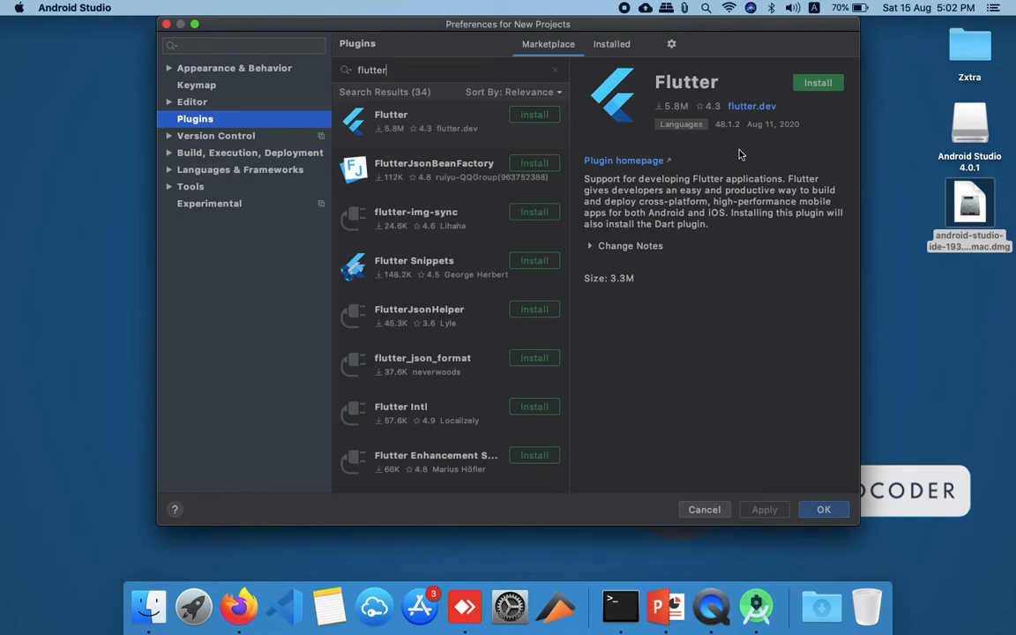
# Step: Install the Flutter plugin together with its required Dart plugin and restart Android Studio
pyautogui.click(818, 83)
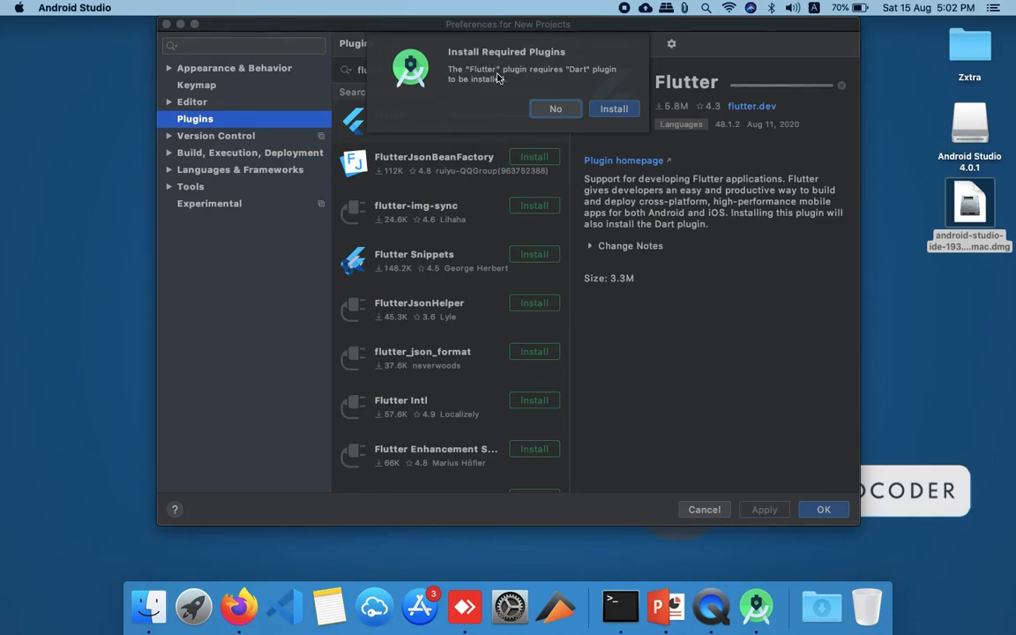
pyautogui.click(613, 109)
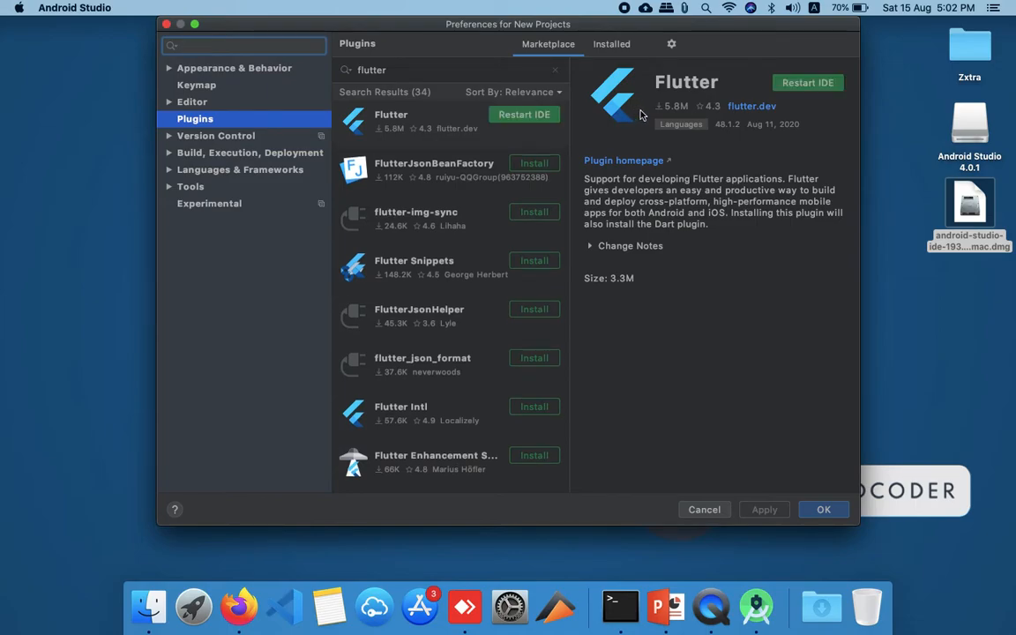
pyautogui.click(823, 85)
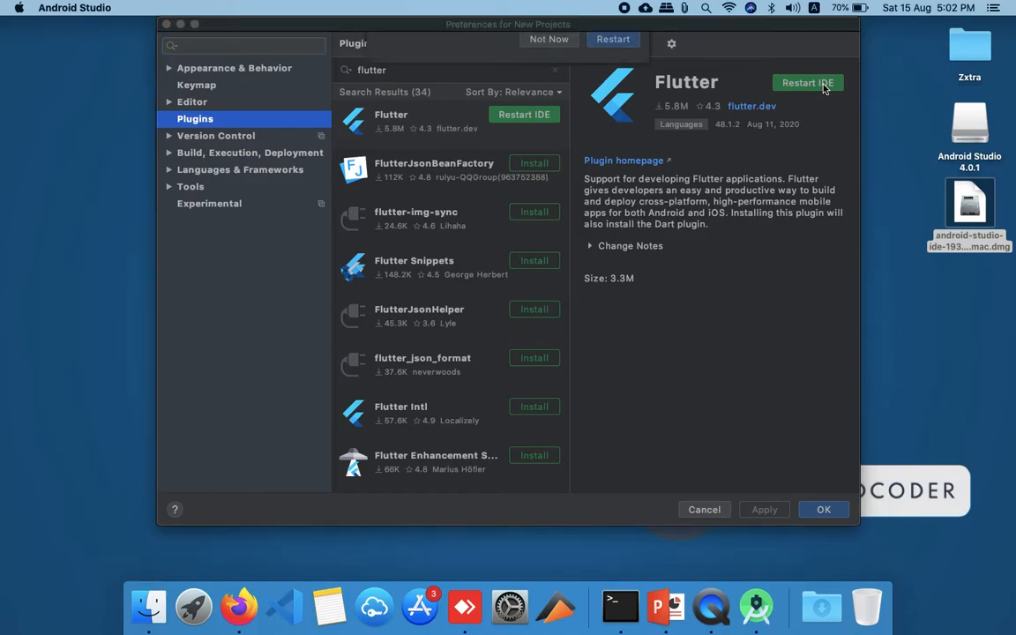
pyautogui.click(608, 106)
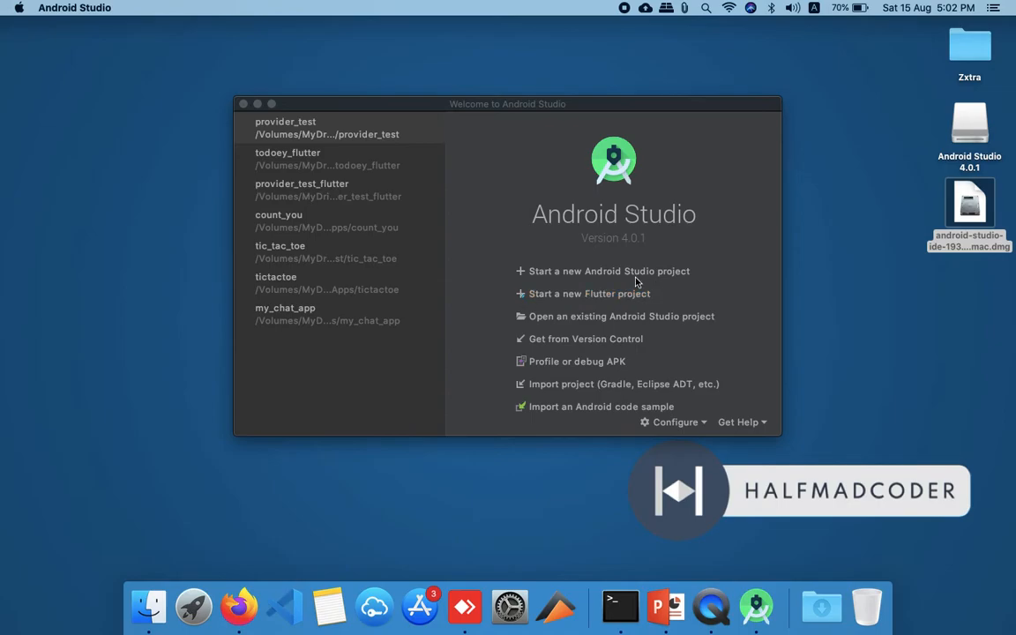
# Step: Start a new Flutter project from the welcome window using the Flutter Application type
pyautogui.click(579, 299)
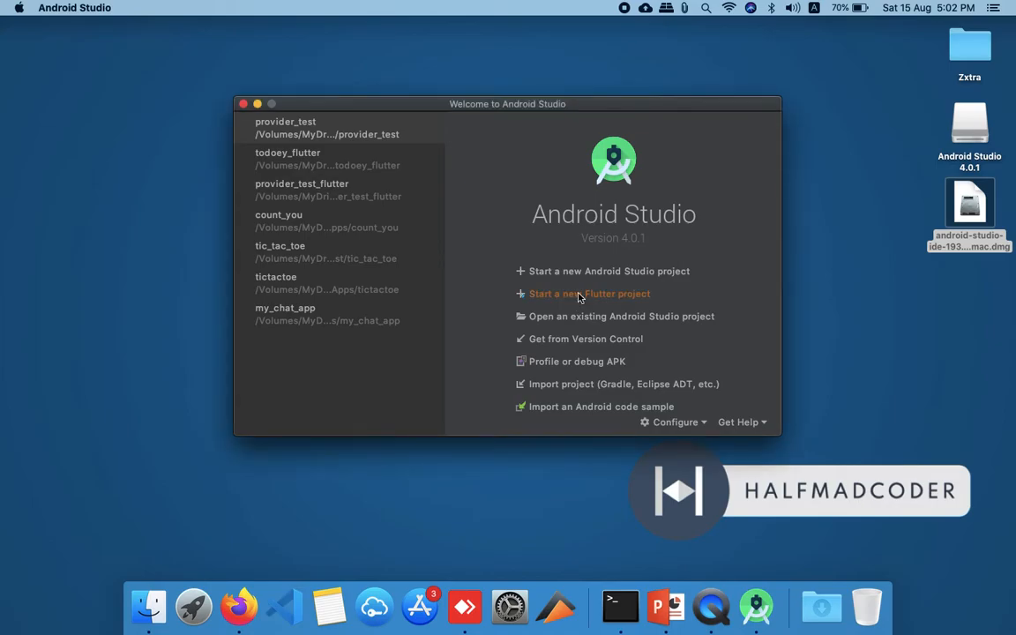
pyautogui.click(579, 296)
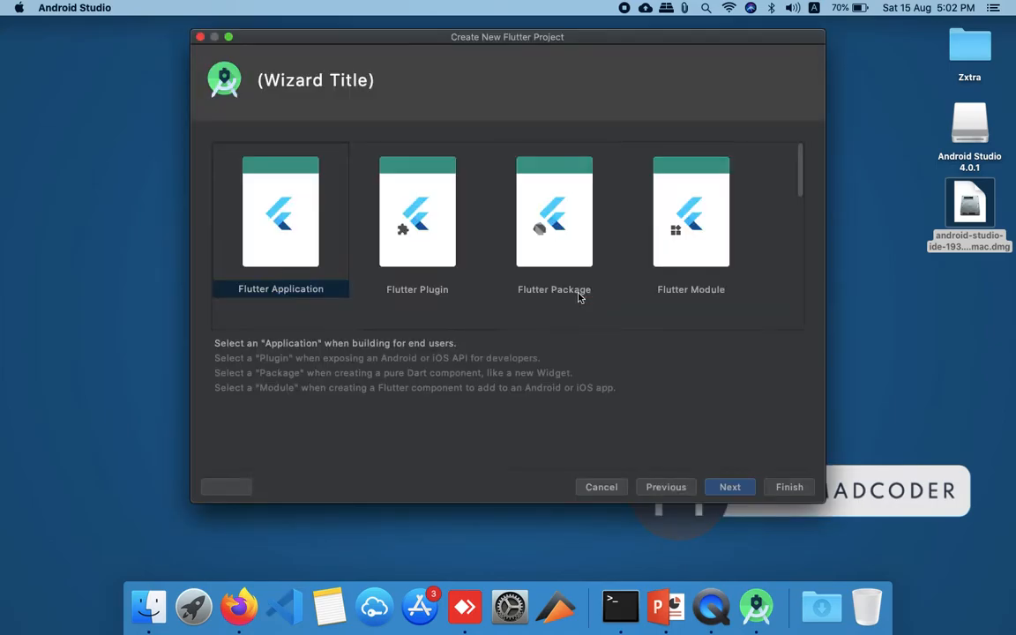
pyautogui.click(724, 484)
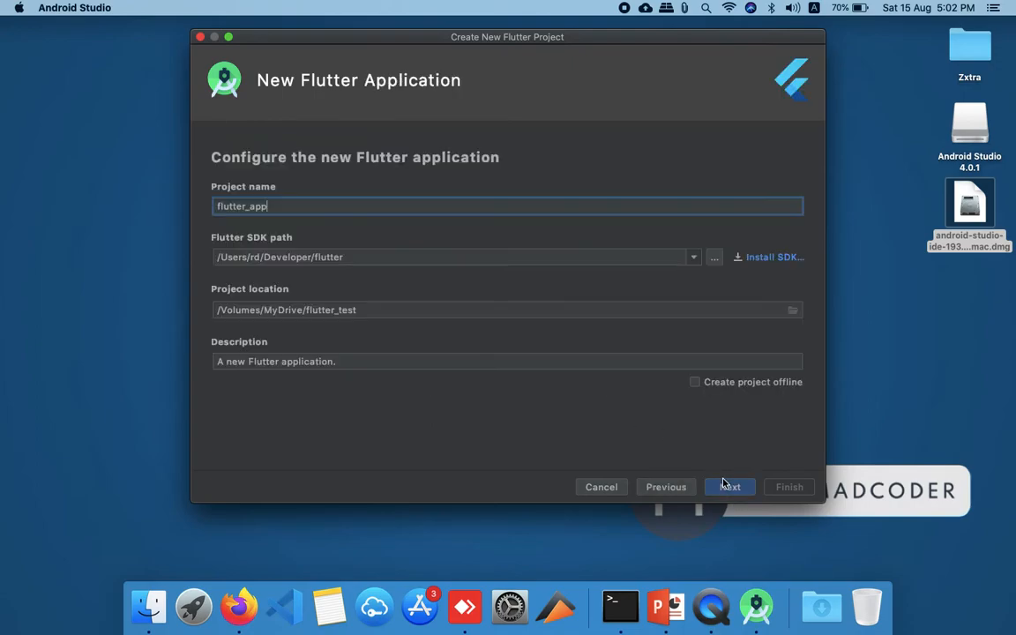
# Step: Name the Flutter project test_my_app and continue to the package name settings
pyautogui.doubleClick(223, 206)
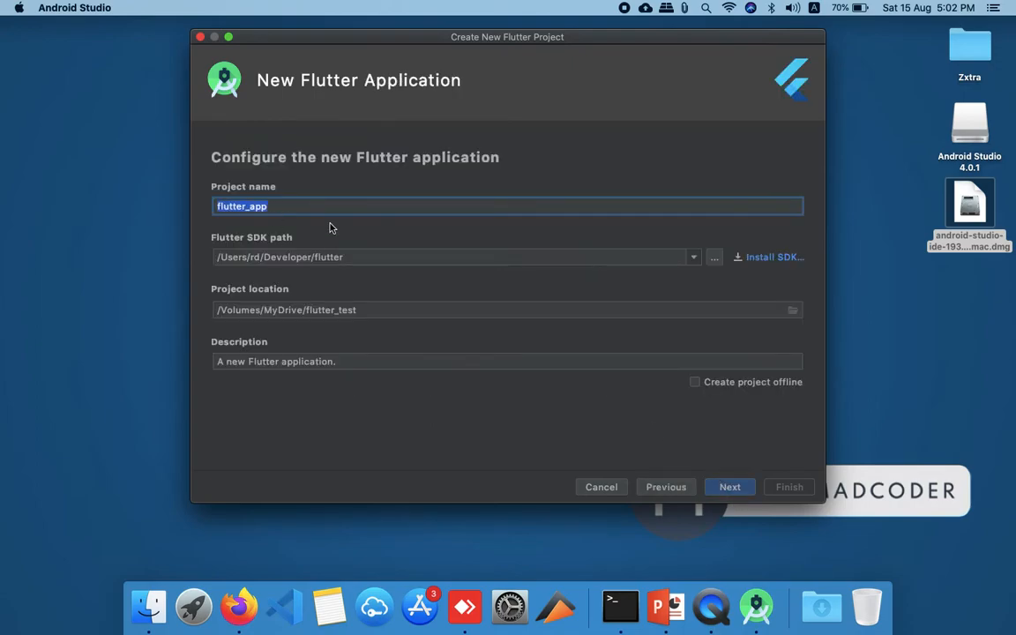
pyautogui.write('test')
pyautogui.write('.')
pyautogui.press('BackSpace')
pyautogui.press('BackSpace')
pyautogui.press('BackSpace')
pyautogui.write('st_')
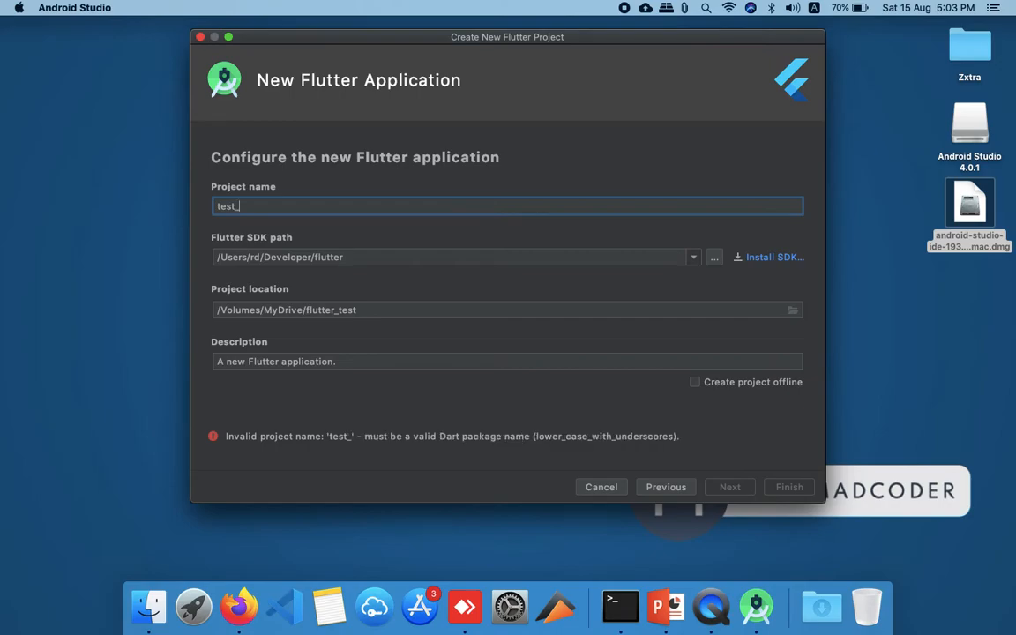
pyautogui.write('my_app')
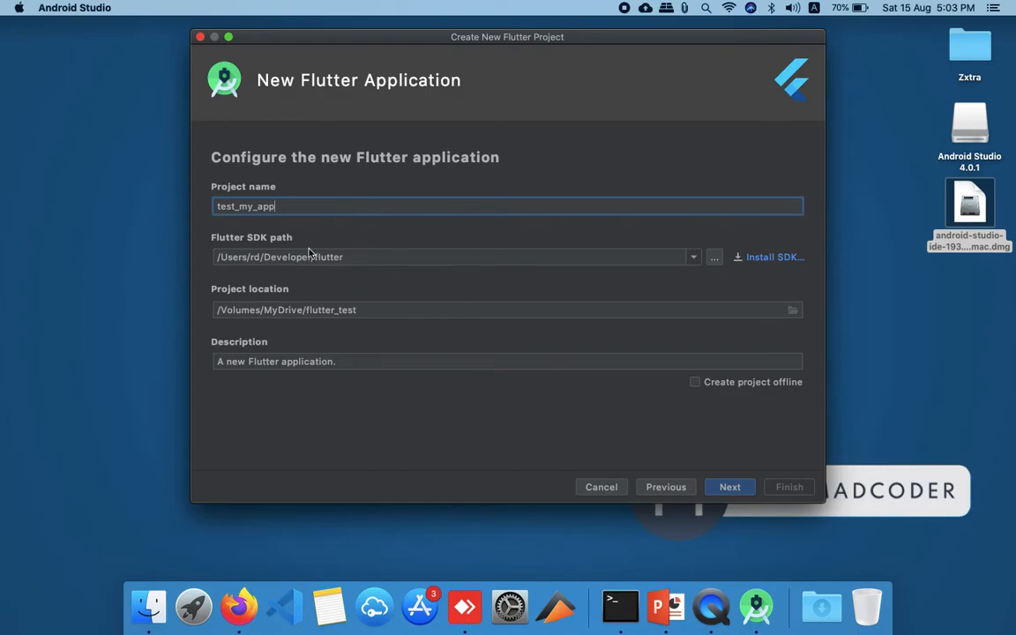
pyautogui.click(750, 488)
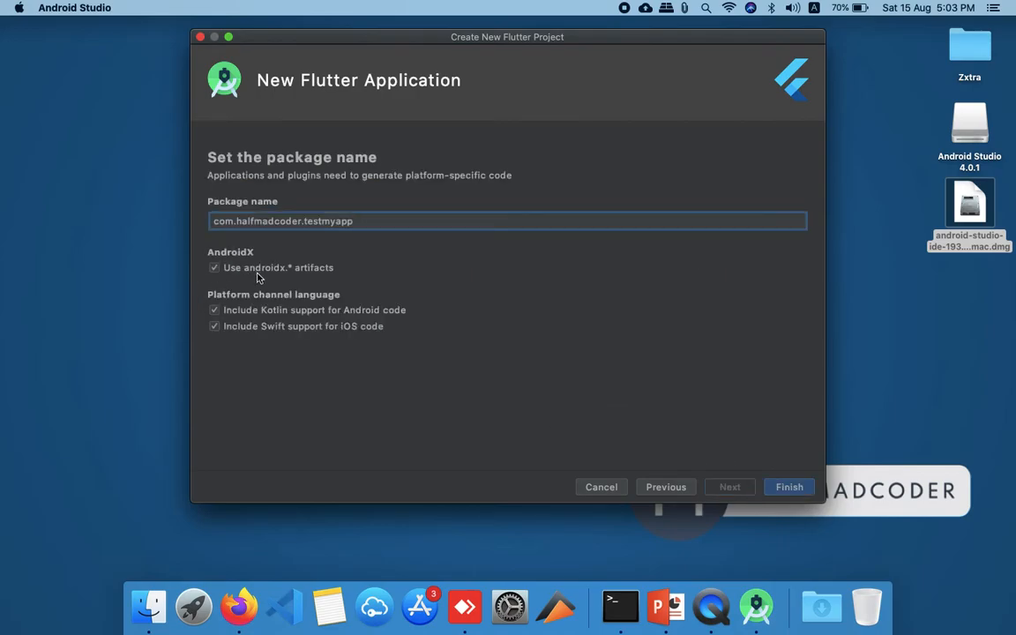
pyautogui.click(216, 313)
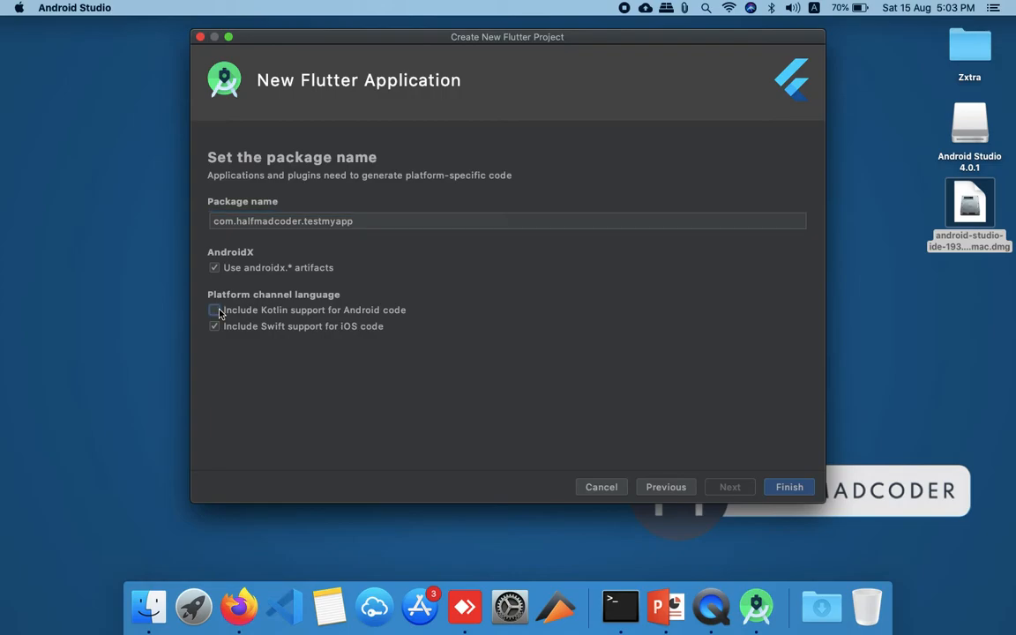
pyautogui.click(217, 327)
pyautogui.click(216, 311)
pyautogui.click(216, 327)
# Step: Try replacing the company part of the package name with example
pyautogui.click(241, 217)
pyautogui.click(360, 220)
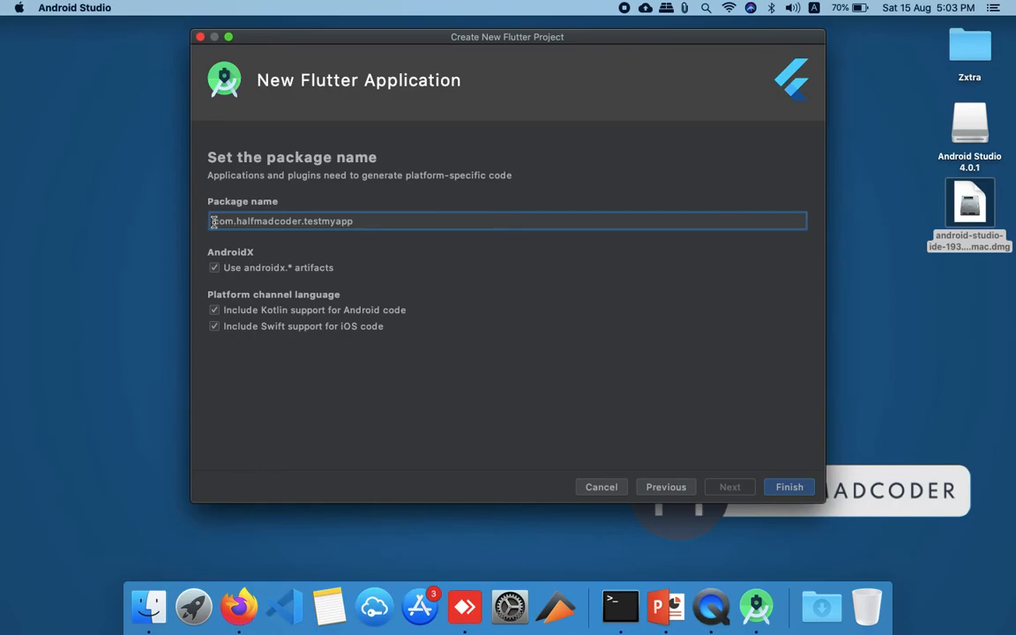
pyautogui.moveTo(213, 223); pyautogui.dragTo(364, 221)
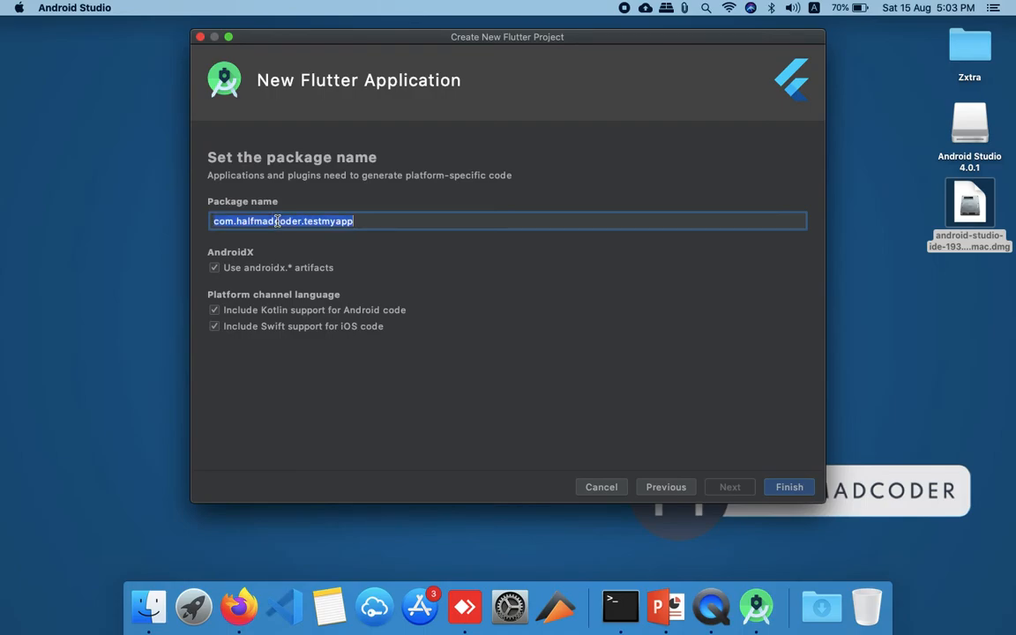
pyautogui.click(210, 221)
pyautogui.moveTo(210, 221); pyautogui.dragTo(300, 222)
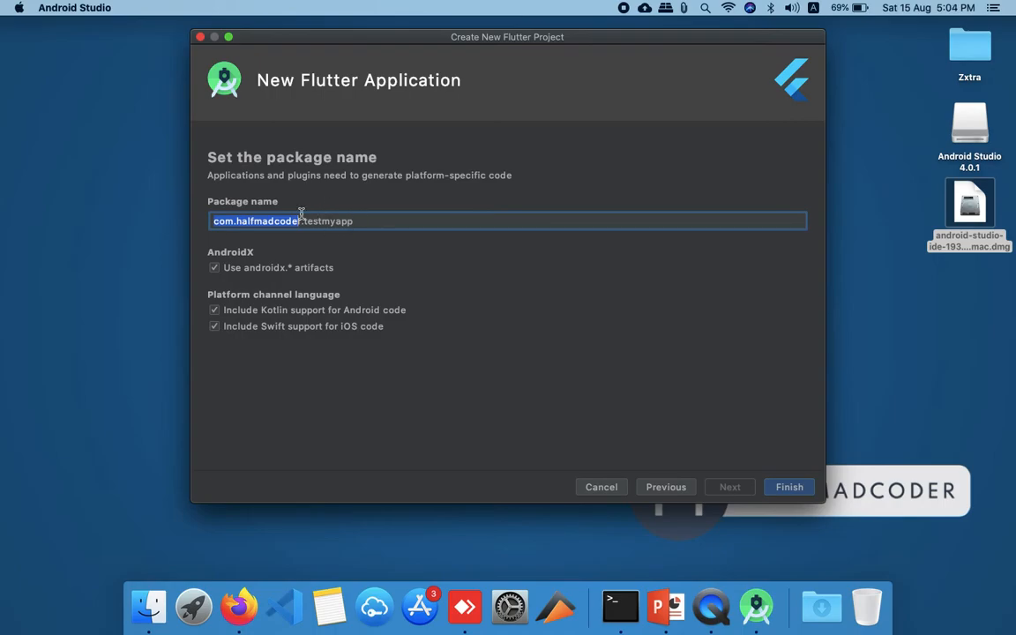
pyautogui.doubleClick(277, 222)
pyautogui.click(302, 221)
pyautogui.press('BackSpace')
pyautogui.press('BackSpace')
pyautogui.press('BackSpace')
pyautogui.press('BackSpace')
pyautogui.press('BackSpace')
pyautogui.press('BackSpace')
pyautogui.press('BackSpace')
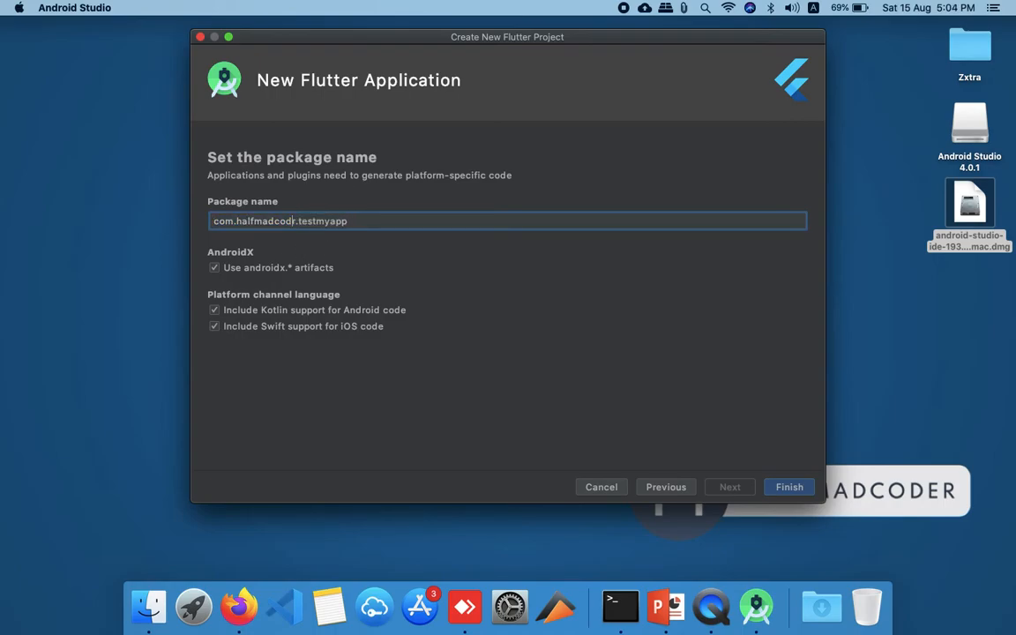
pyautogui.press('BackSpace')
pyautogui.press('BackSpace')
pyautogui.press('BackSpace')
pyautogui.press('BackSpace')
pyautogui.press('BackSpace')
pyautogui.write('ex')
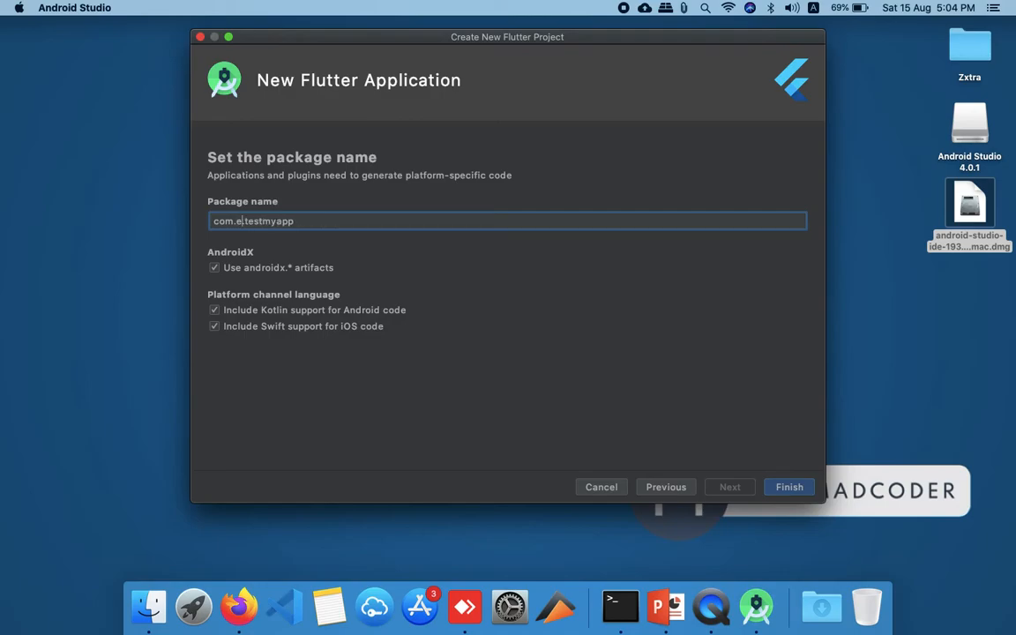
pyautogui.write('ample')
# Step: Restore halfmadcoder as the company part of the package name and finish creating the project
pyautogui.press('BackSpace')
pyautogui.press('BackSpace')
pyautogui.press('BackSpace')
pyautogui.press('BackSpace')
pyautogui.press('BackSpace')
pyautogui.press('BackSpace')
pyautogui.press('BackSpace')
pyautogui.write('halfrdm')
pyautogui.press('BackSpace')
pyautogui.press('BackSpace')
pyautogui.press('BackSpace')
pyautogui.write('madcoder')
pyautogui.click(798, 493)
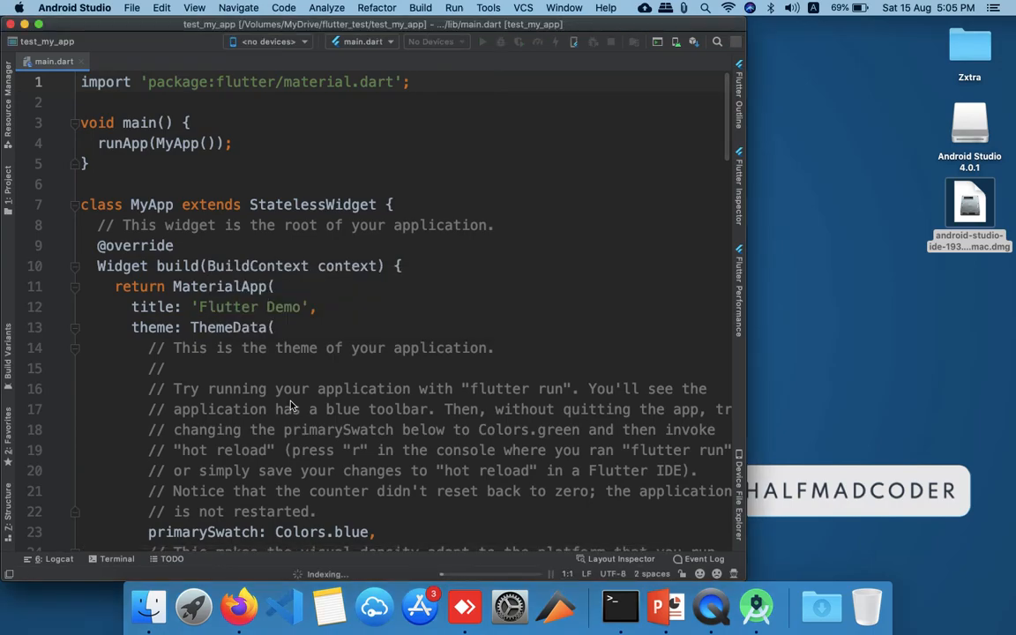
# Step: Look through the generated code in main.dart, dismiss the Dart Analysis pane and briefly view the project file tree
pyautogui.scroll(-5, 292, 406)
pyautogui.scroll(3, 292, 406)
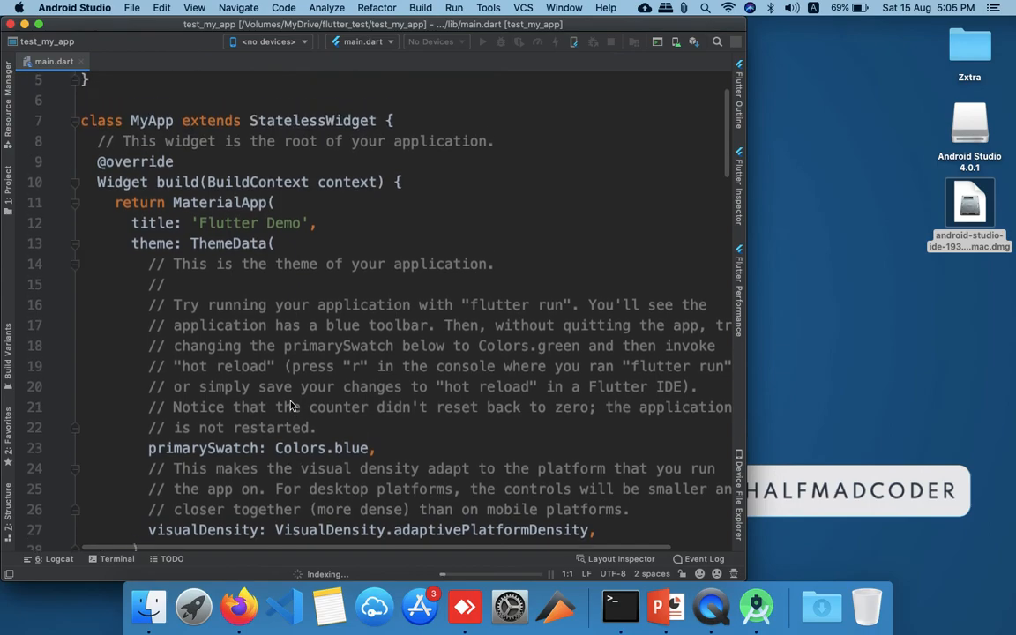
pyautogui.scroll(2, 292, 406)
pyautogui.scroll(-15, 292, 406)
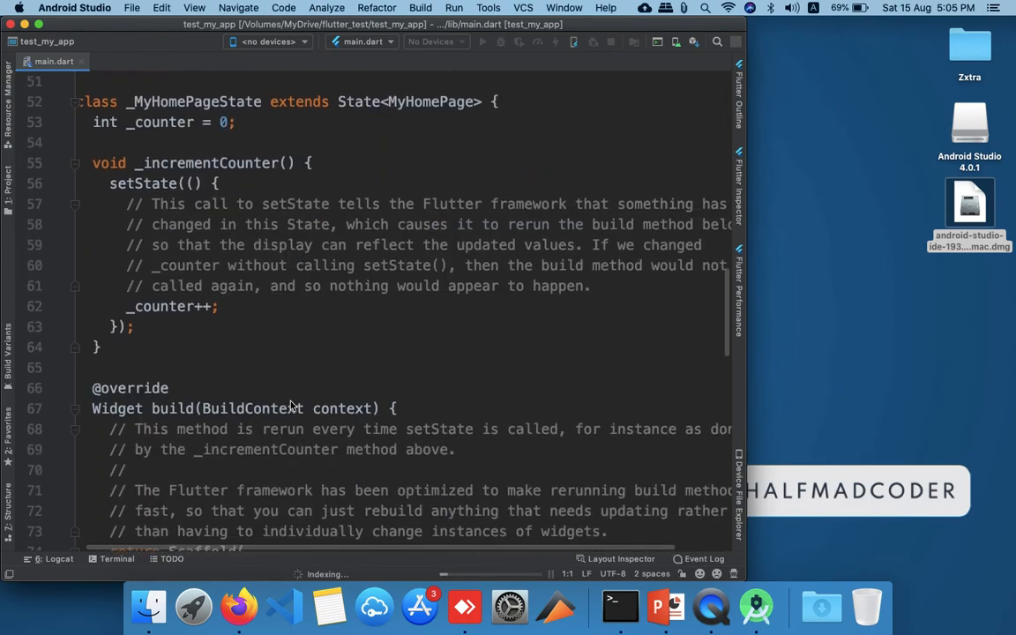
pyautogui.scroll(16, 292, 406)
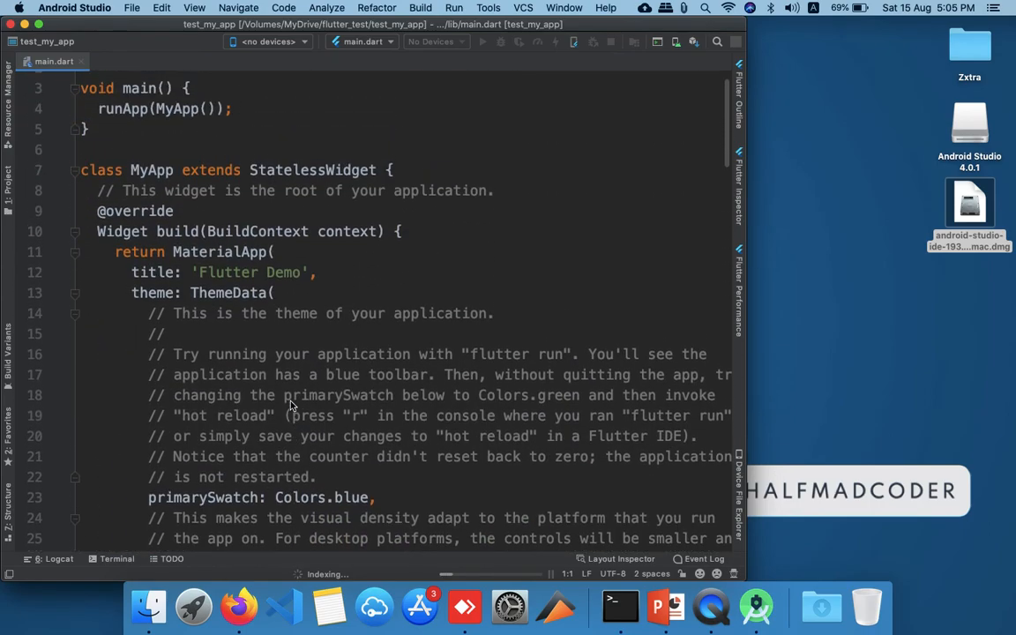
pyautogui.scroll(2, 292, 406)
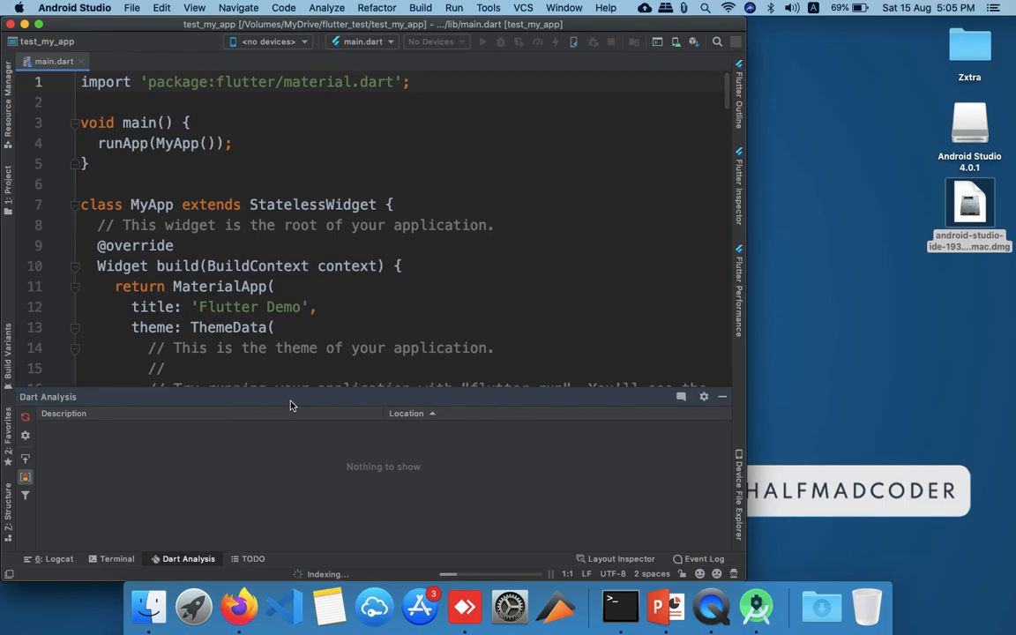
pyautogui.click(722, 397)
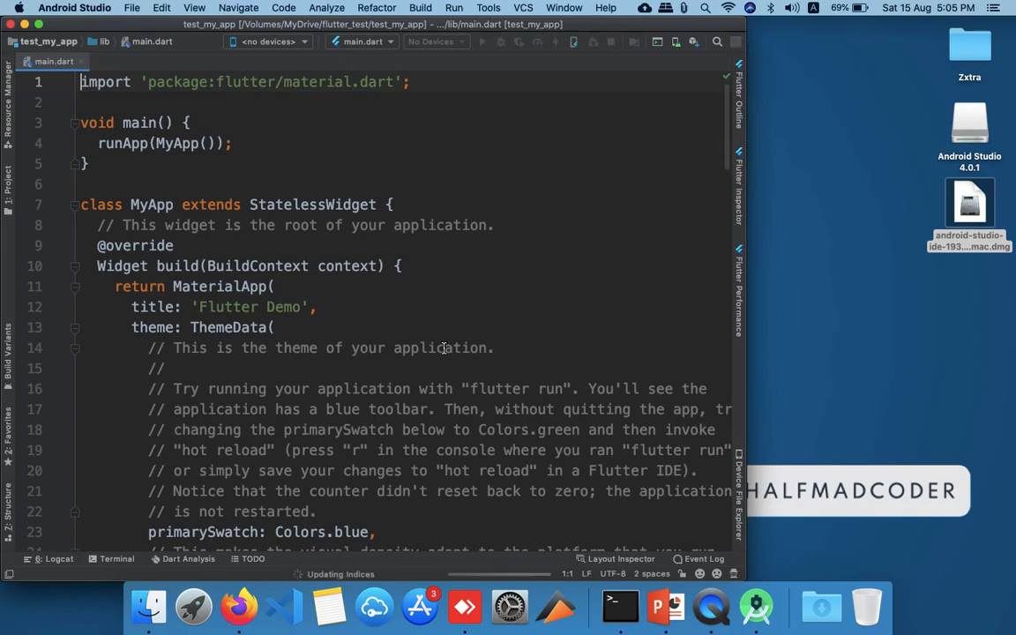
pyautogui.press('super+1')
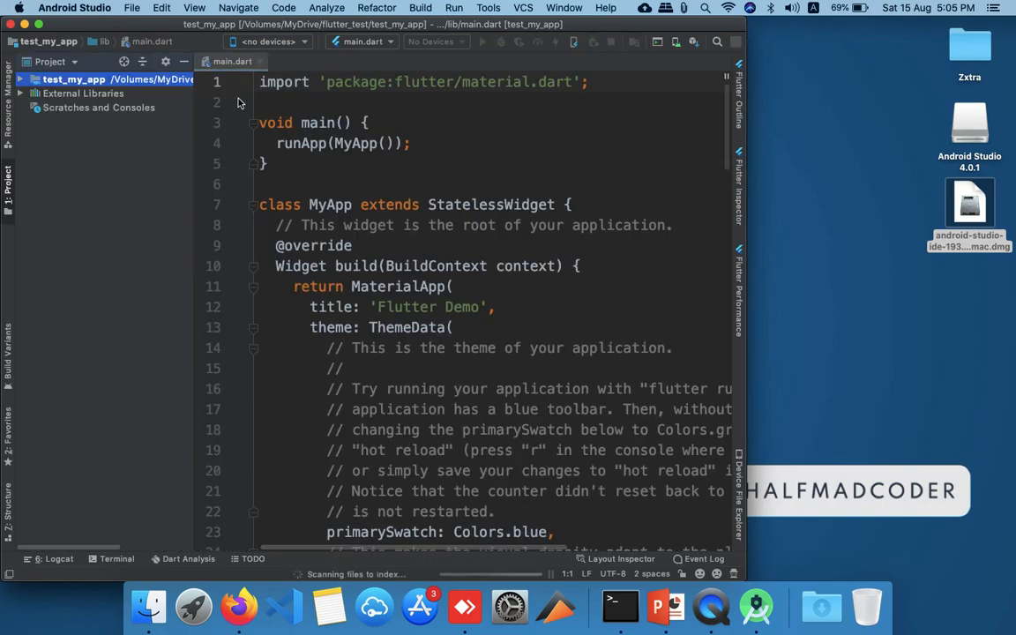
pyautogui.press('super+1')
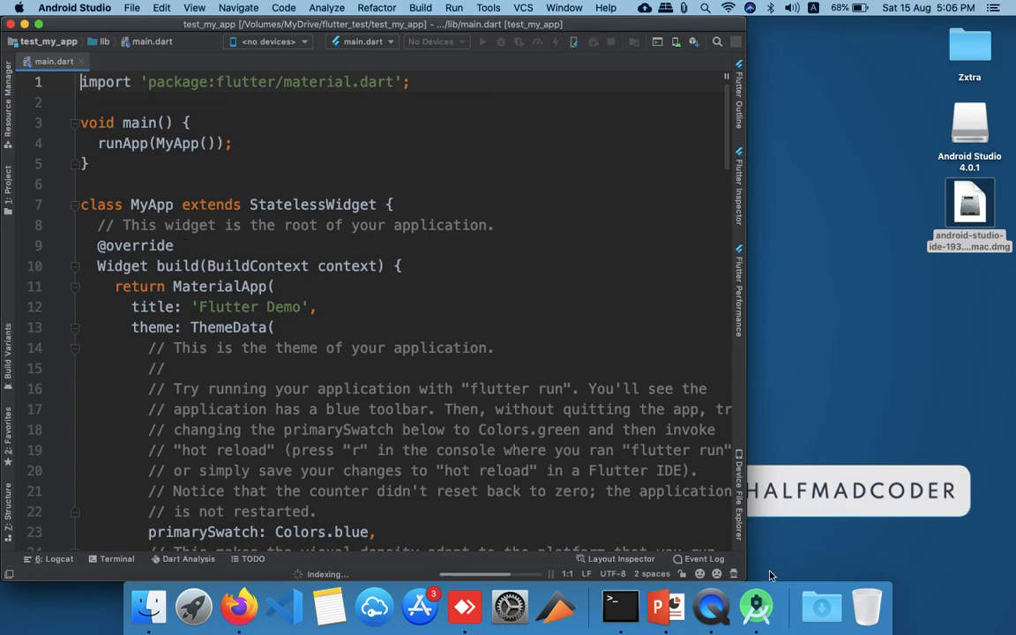
pyautogui.click(722, 607)
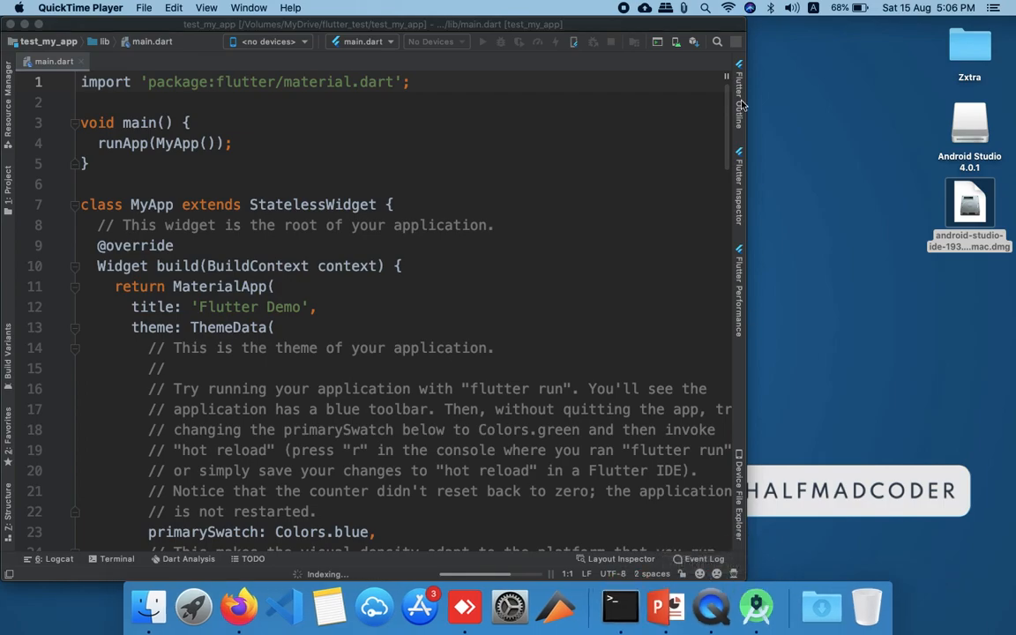